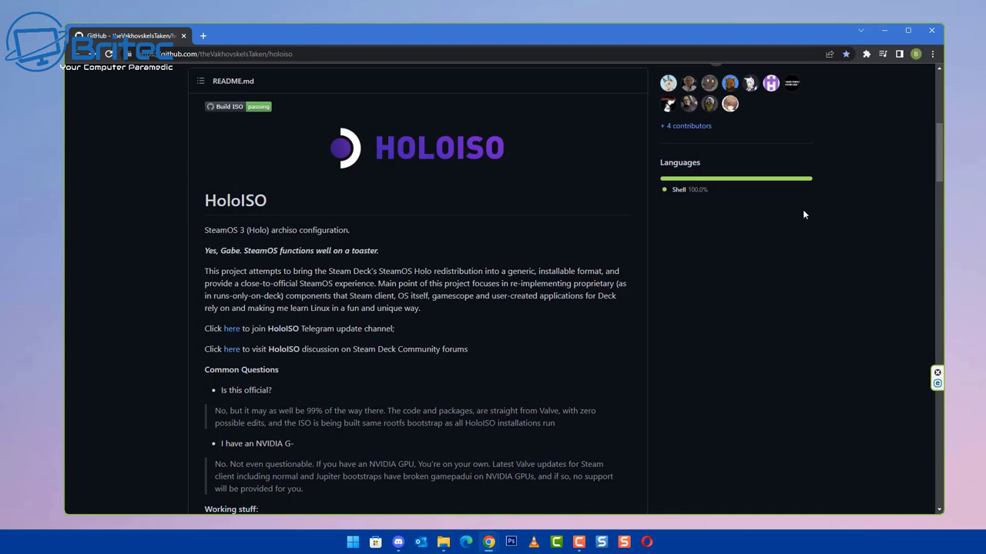
Step: Scroll through the HoloISO README and working-features list, then back up to the repository overview
{"action": "scroll", "coordinate": [803, 211], "scroll_direction": "down", "scroll_amount": 3}
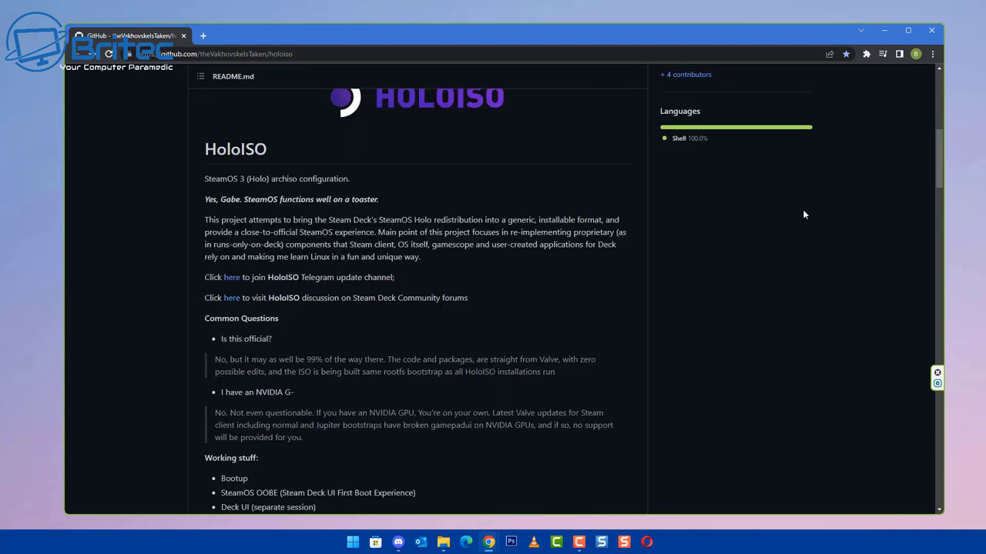
{"action": "scroll", "coordinate": [804, 214], "scroll_direction": "down", "scroll_amount": 1}
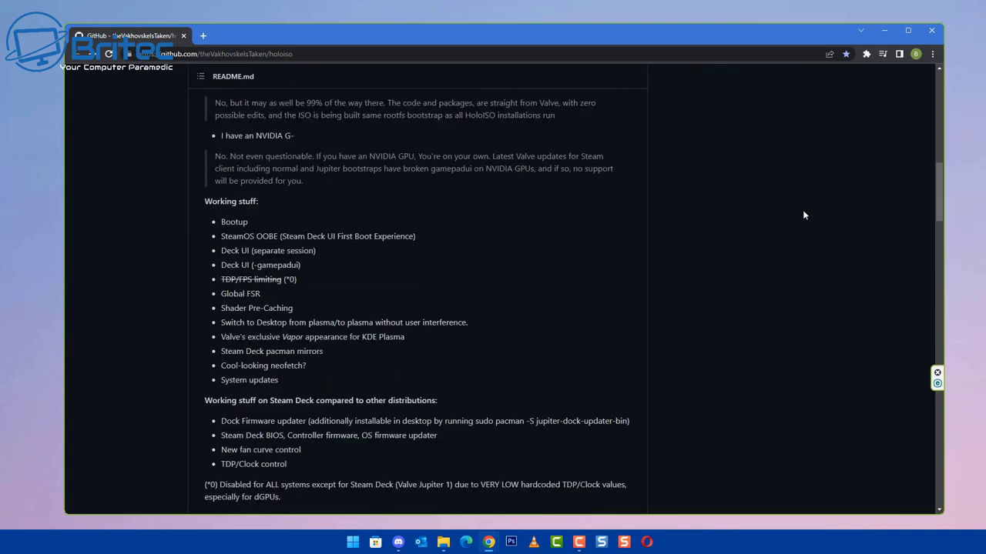
{"action": "scroll", "coordinate": [803, 215], "scroll_direction": "up", "scroll_amount": 1}
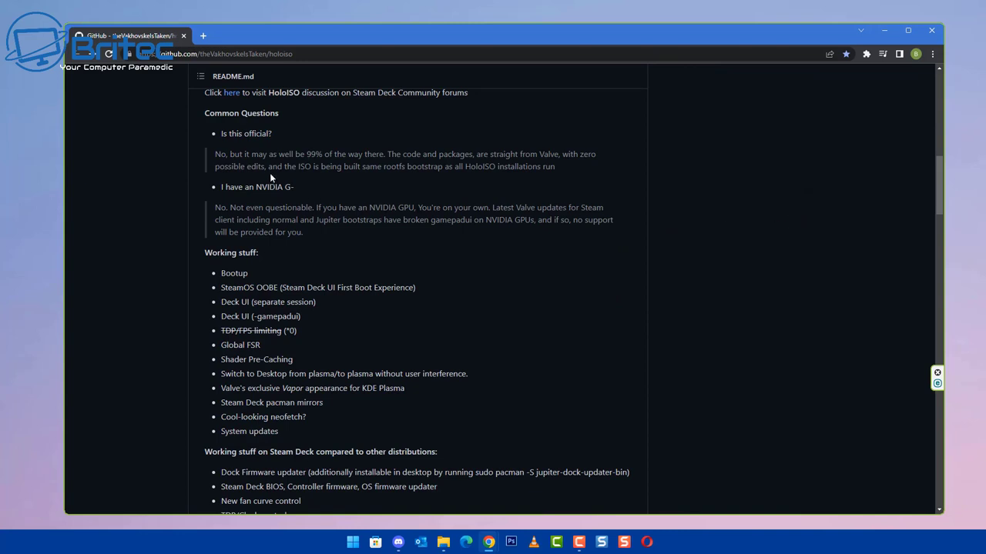
{"action": "scroll", "coordinate": [707, 286], "scroll_direction": "up", "scroll_amount": 12}
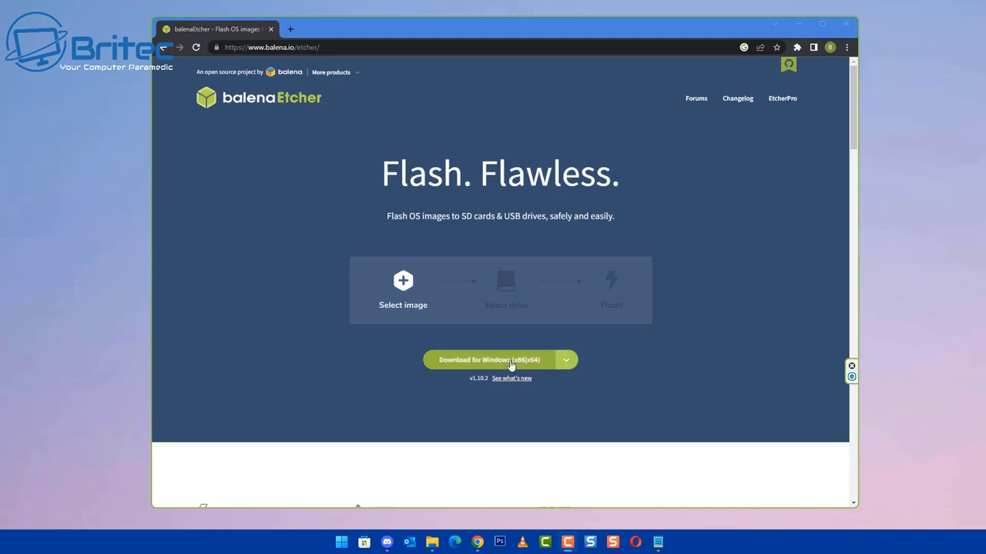
Step: Download the balenaEtcher Windows installer, run it, and accept the licence to install it
{"action": "left_click", "coordinate": [511, 365]}
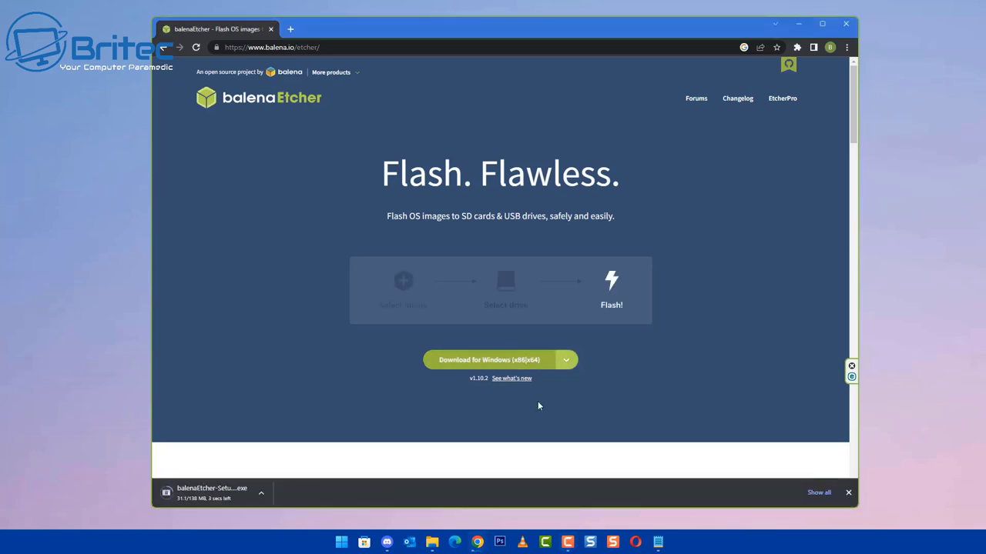
{"action": "left_click", "coordinate": [199, 495]}
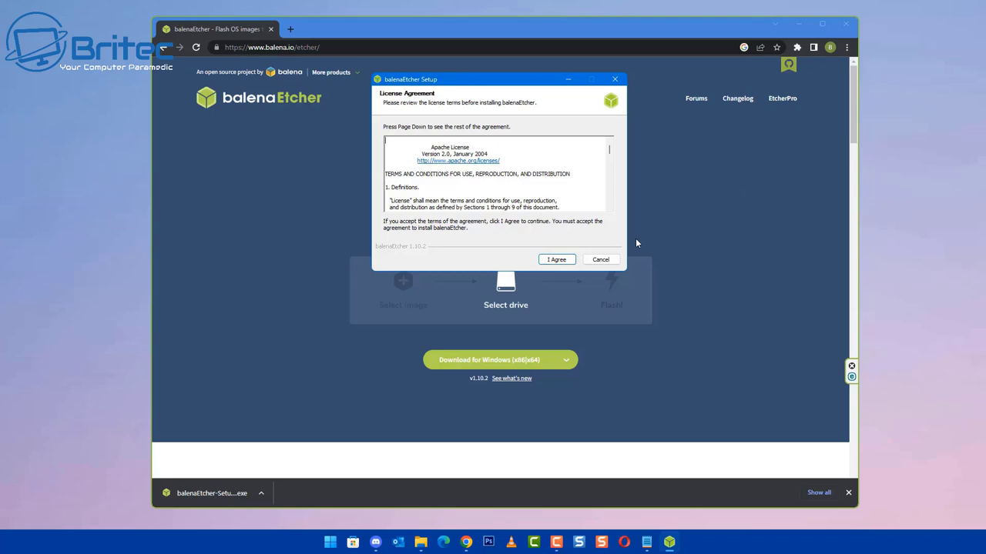
{"action": "left_click", "coordinate": [799, 30]}
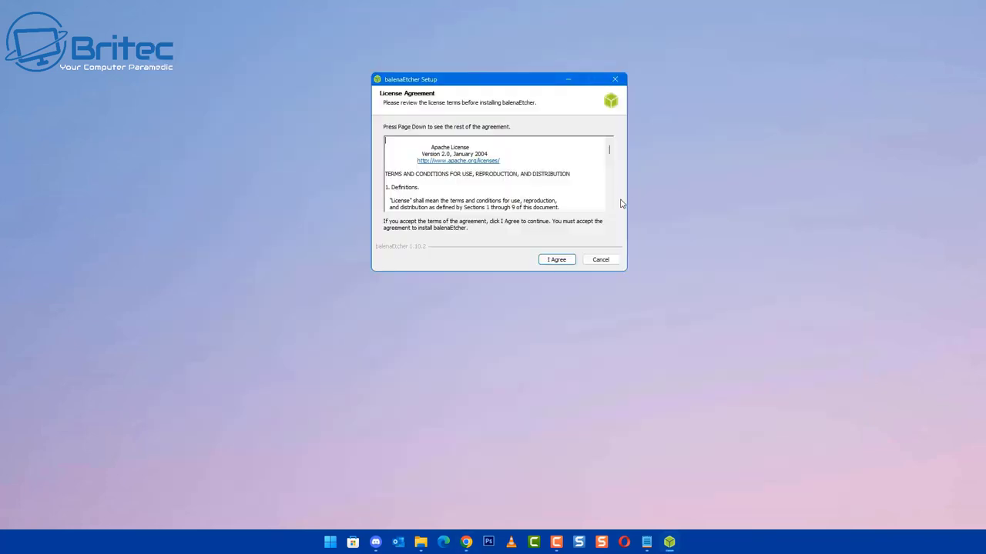
{"action": "left_click", "coordinate": [559, 261]}
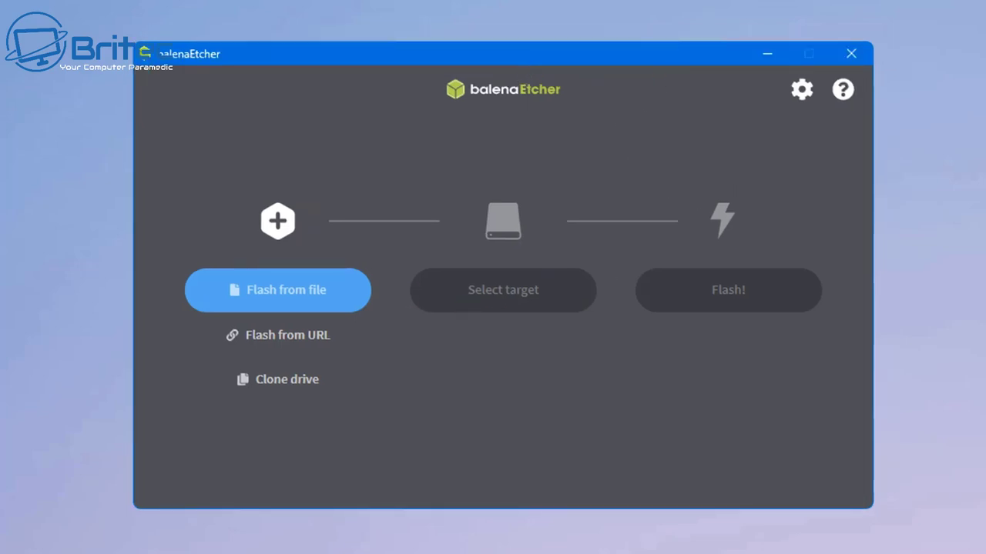
Step: Load the HoloISO 4.0 ISO from Downloads as the image to flash
{"action": "left_click", "coordinate": [278, 296]}
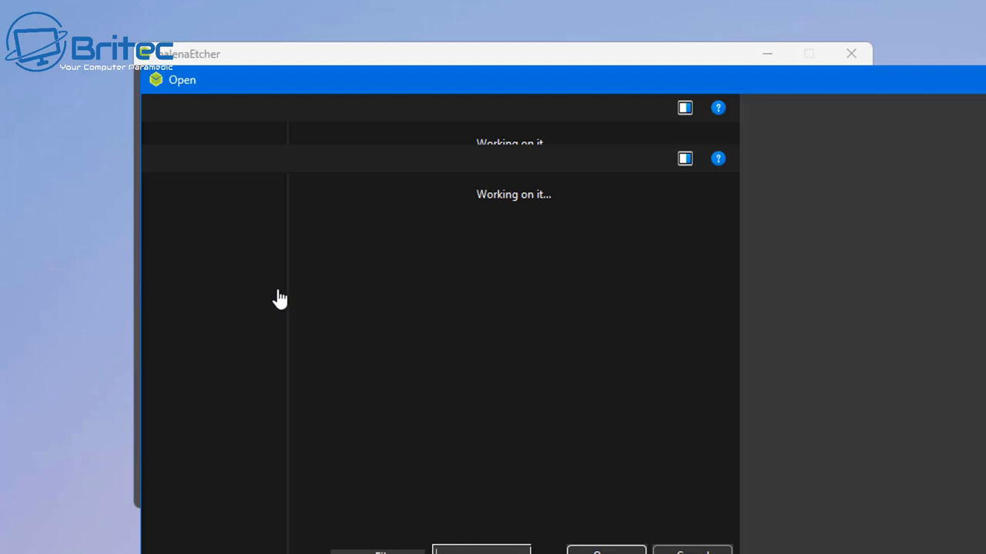
{"action": "left_click_drag", "start_coordinate": [725, 68], "coordinate": [513, 47]}
{"action": "left_click", "coordinate": [220, 363]}
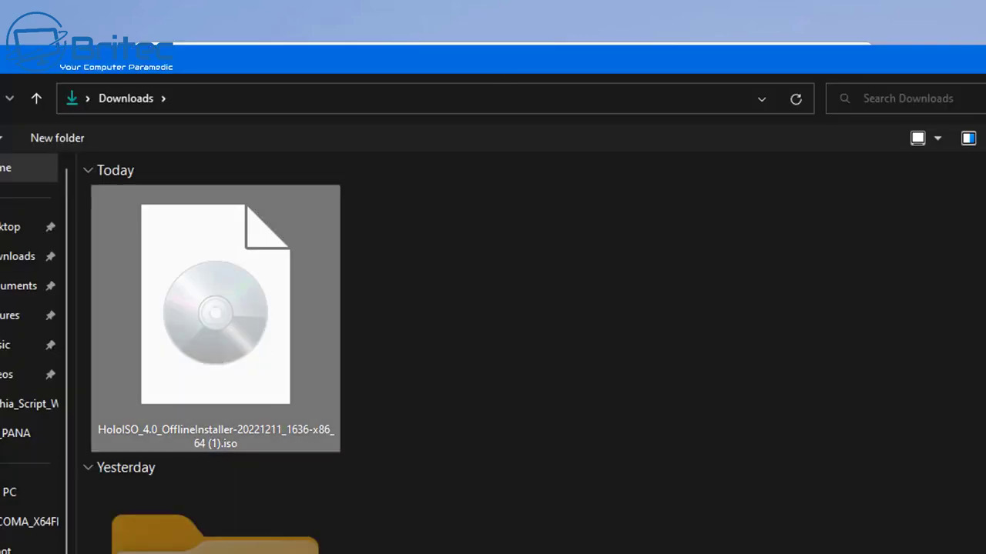
{"action": "double_click", "coordinate": [220, 363]}
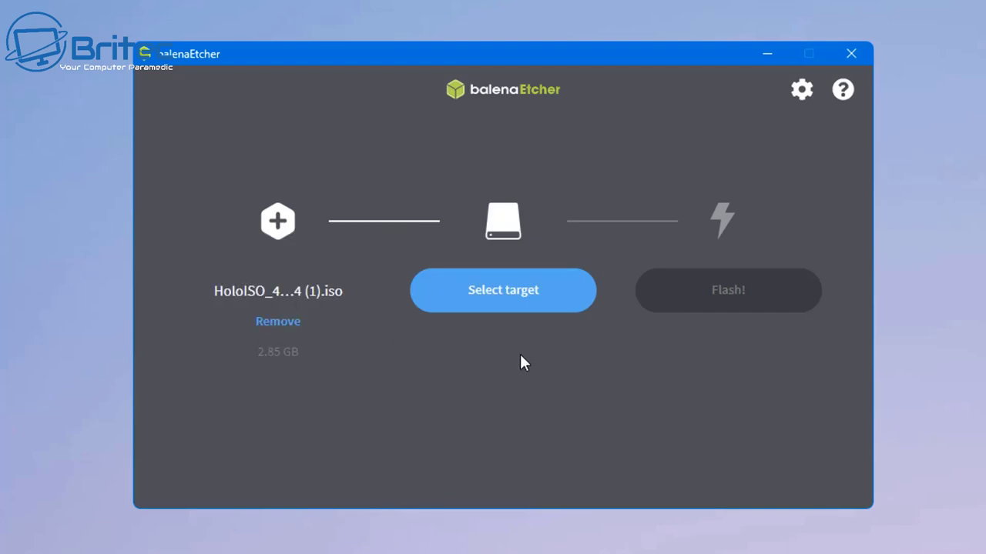
Step: Choose the SanDisk Ultra USB 3.0 drive as the target and start flashing
{"action": "left_click", "coordinate": [501, 306]}
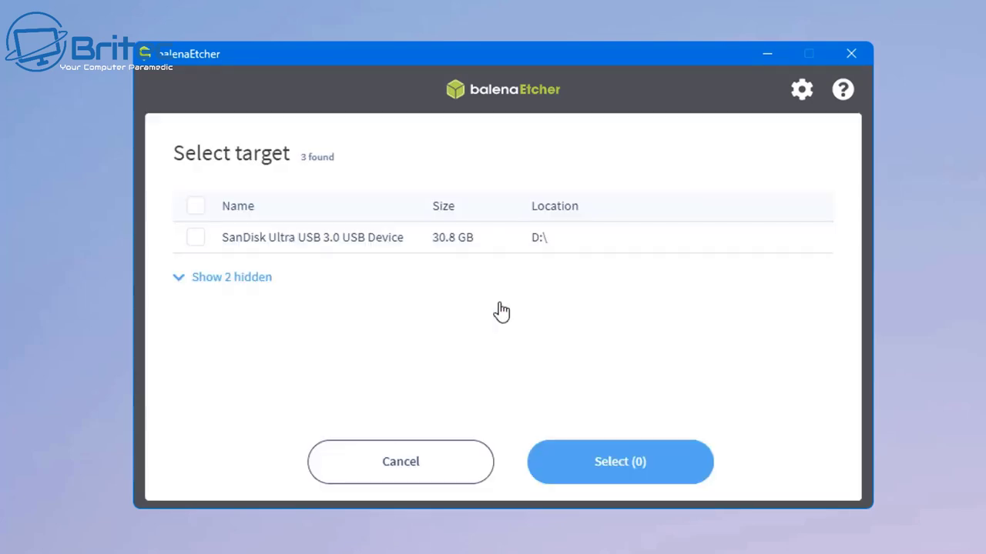
{"action": "left_click", "coordinate": [195, 241]}
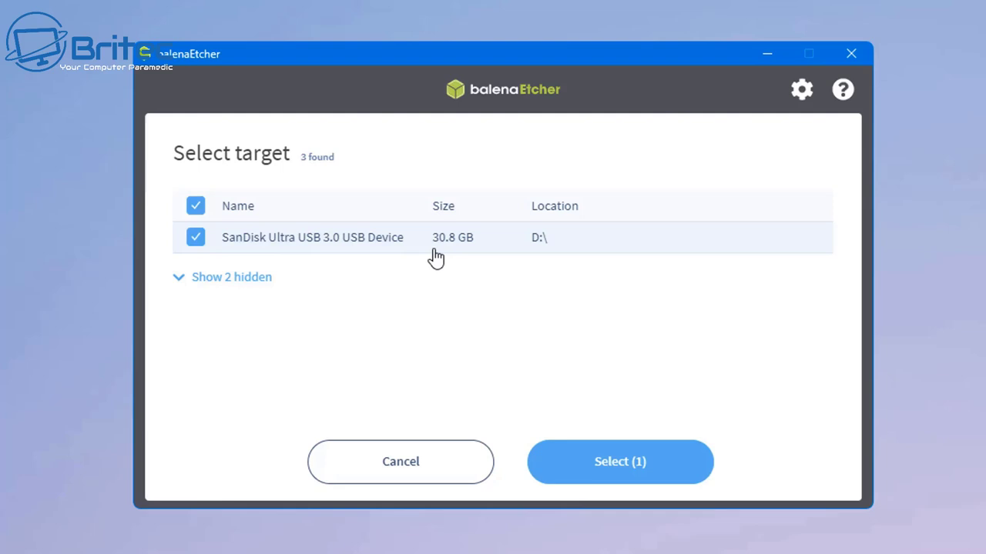
{"action": "left_click", "coordinate": [626, 464]}
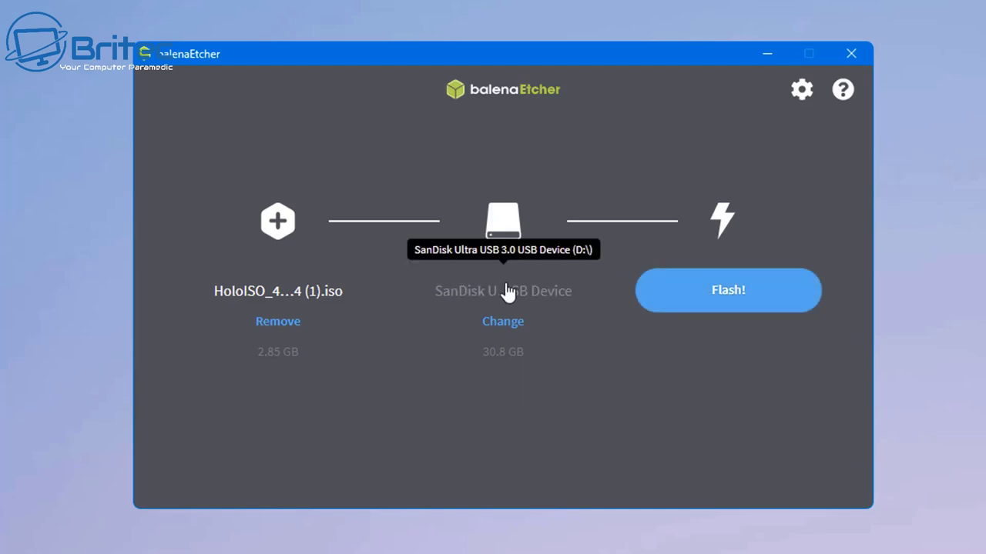
{"action": "left_click", "coordinate": [741, 302]}
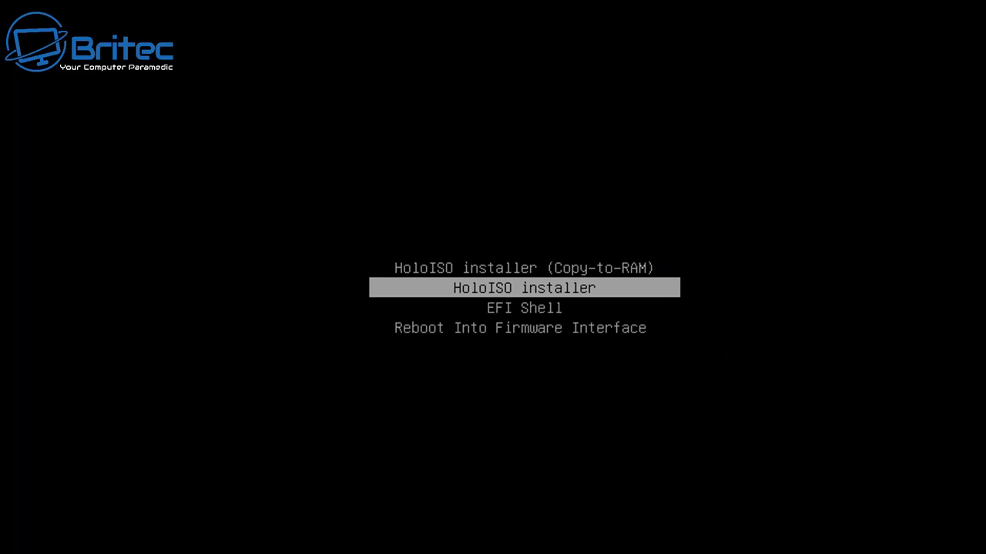
Step: Highlight the standard HoloISO installer entry in the boot menu to boot it
{"action": "key", "text": "Up"}
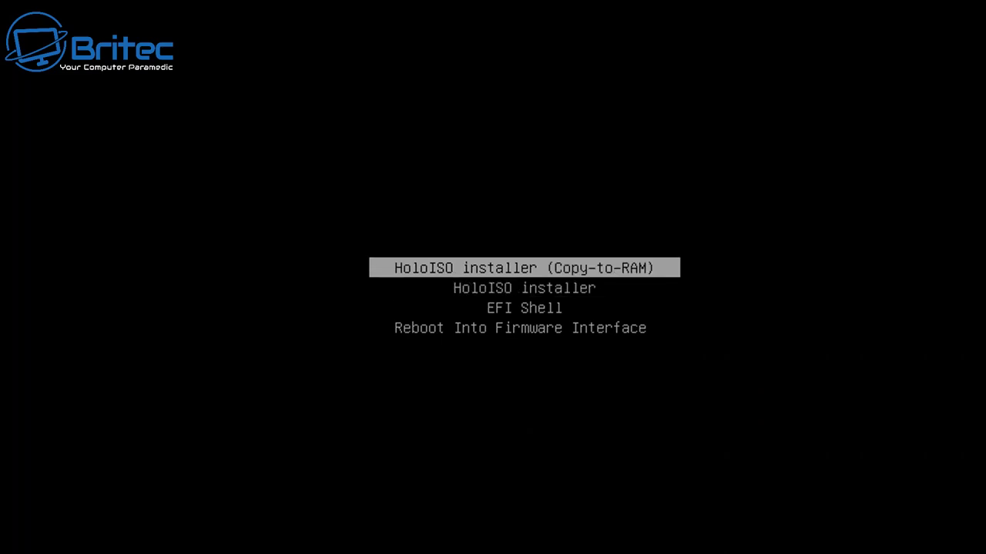
{"action": "key", "text": "Down"}
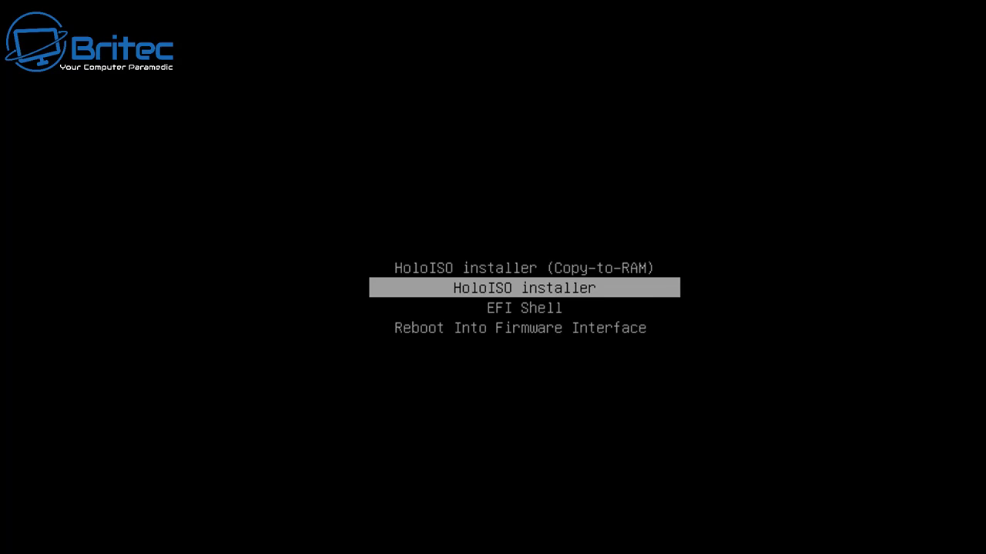
{"action": "key", "text": "Down"}
{"action": "key", "text": "Down"}
{"action": "key", "text": "Up"}
{"action": "key", "text": "Up"}
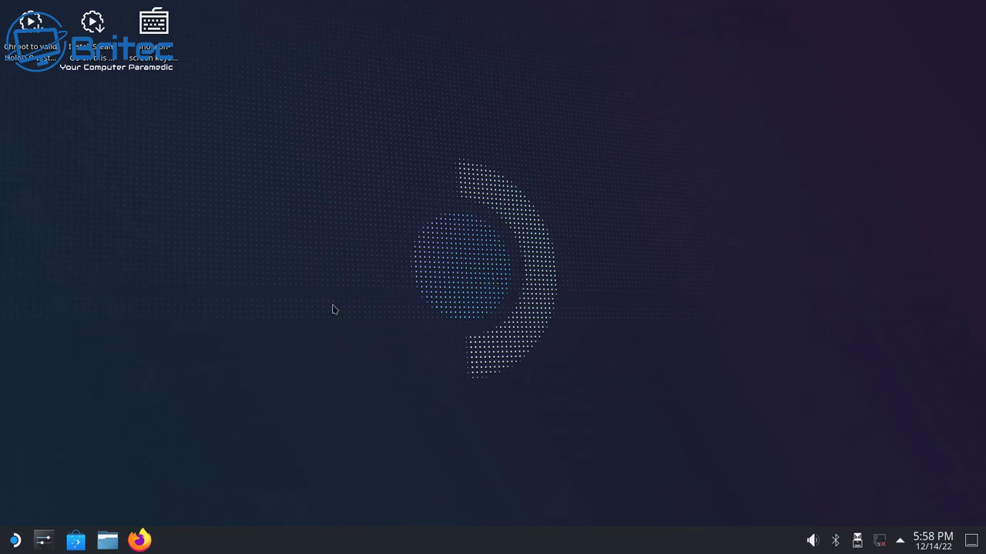
Step: Launch 'Install SteamOS on this device' from the desktop icon
{"action": "left_click", "coordinate": [96, 58]}
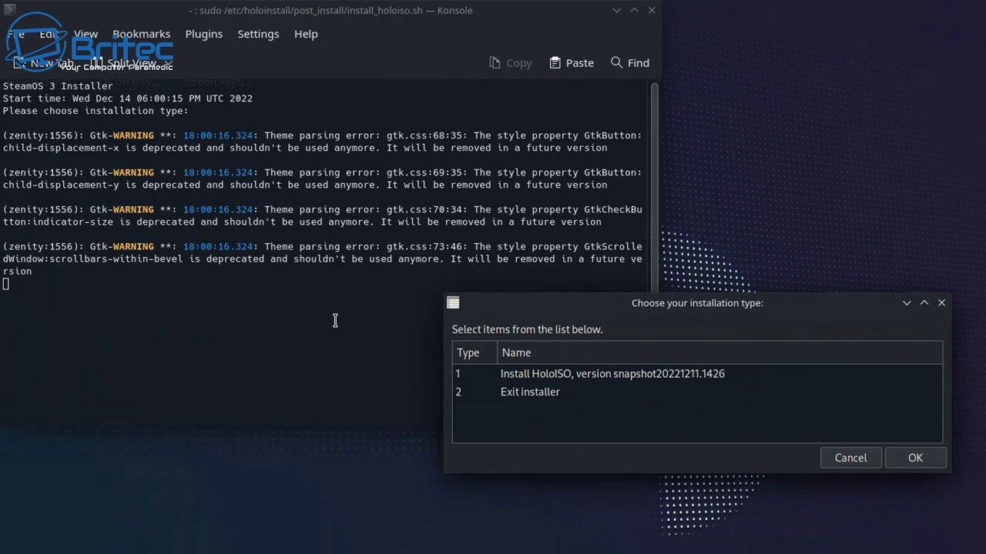
Step: Choose Install HoloISO and select the 476.9G Kingston nvme0n1 drive as the install disk
{"action": "left_click", "coordinate": [570, 377]}
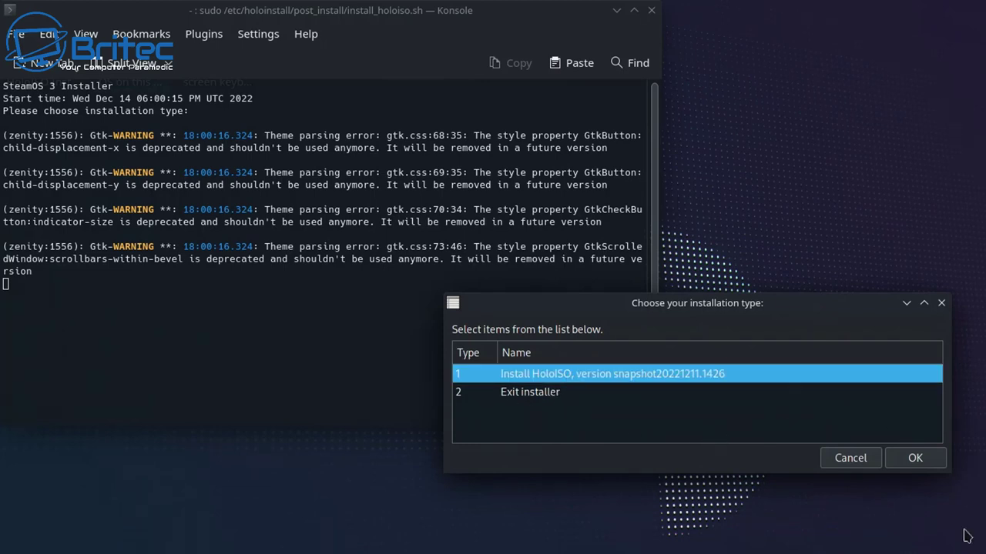
{"action": "left_click", "coordinate": [916, 459]}
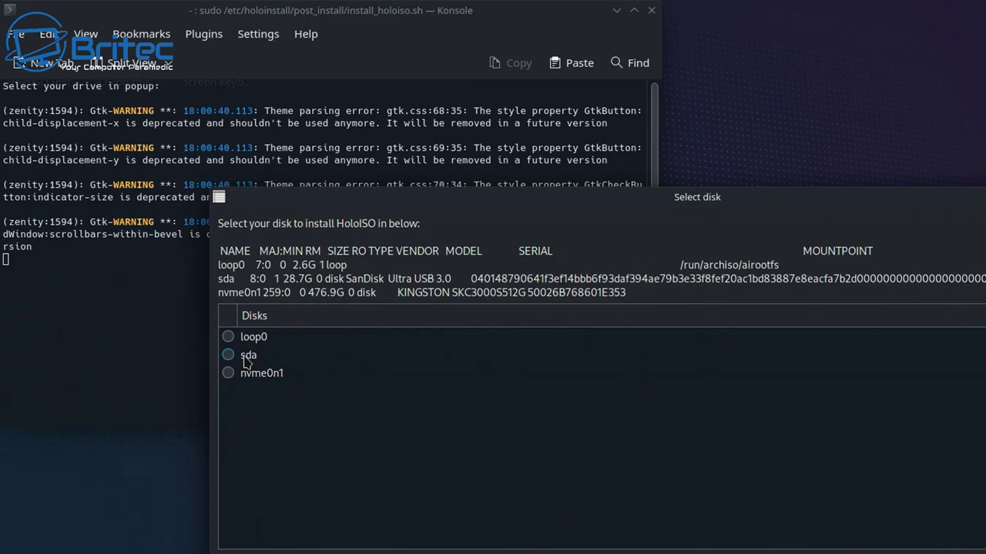
{"action": "left_click", "coordinate": [229, 356]}
{"action": "left_click", "coordinate": [228, 374]}
Step: Confirm nvme0n1 and choose Erase entire drive as the partitioning option
{"action": "key", "text": "Return"}
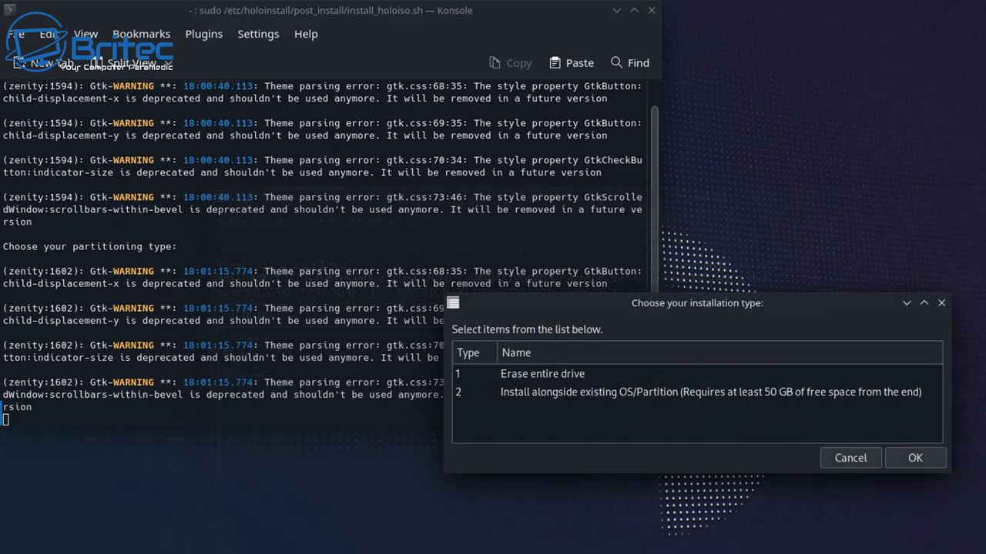
{"action": "left_click", "coordinate": [575, 377]}
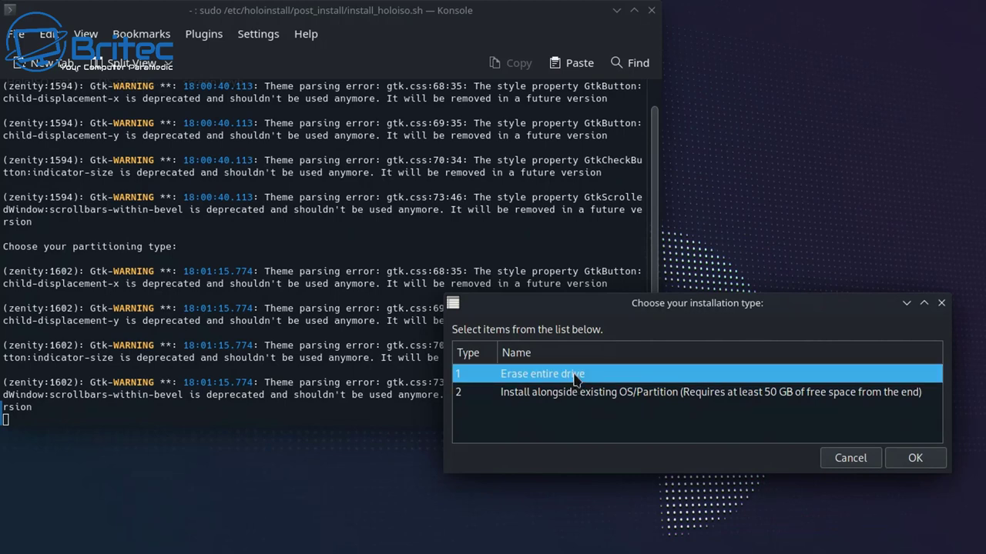
{"action": "left_click", "coordinate": [576, 395]}
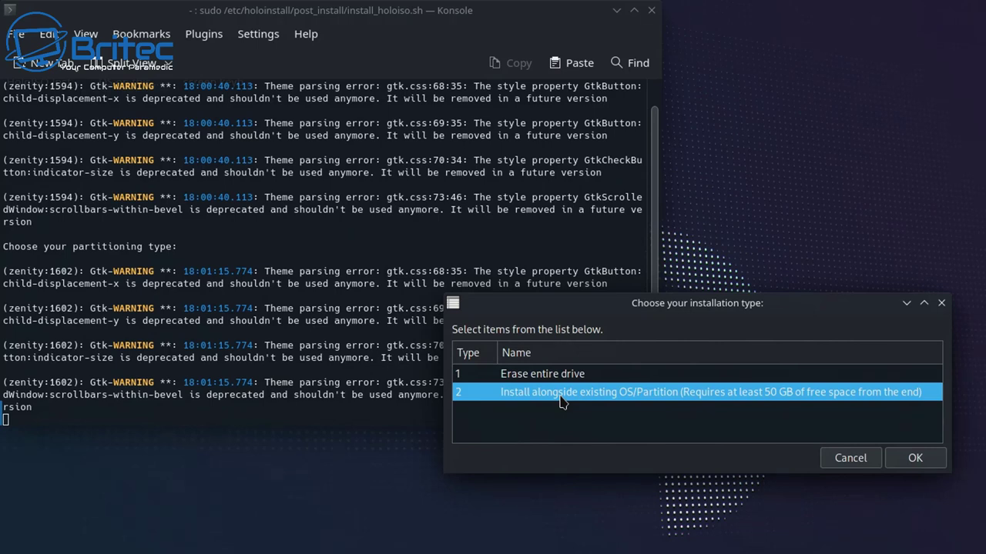
{"action": "left_click", "coordinate": [561, 375]}
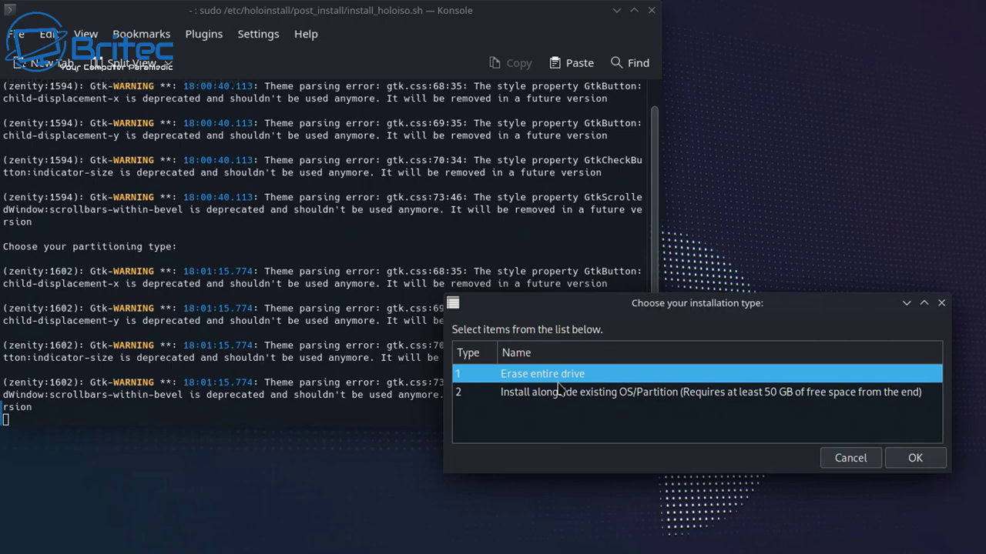
{"action": "left_click", "coordinate": [917, 458]}
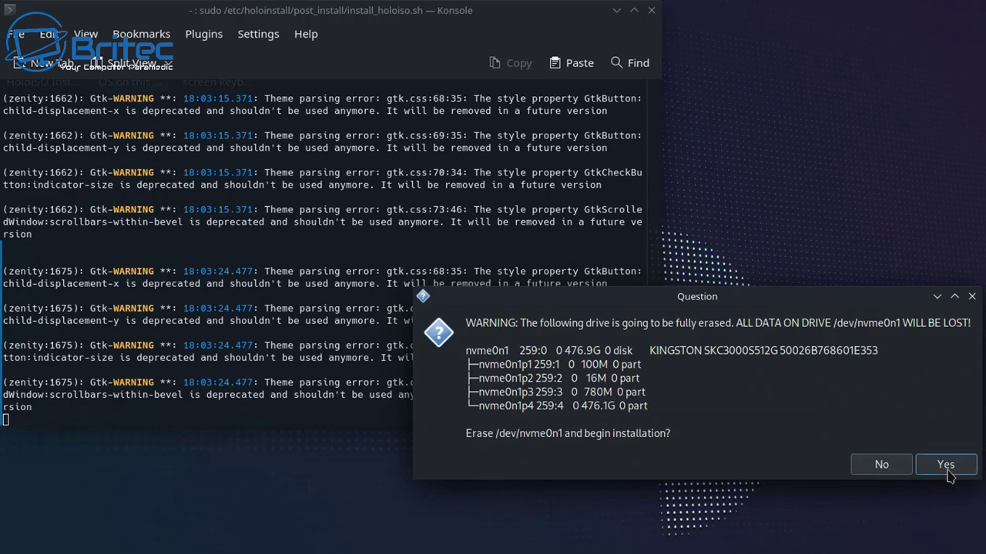
Step: Approve wiping /dev/nvme0n1, then dismiss the Installation finished message
{"action": "left_click", "coordinate": [945, 465]}
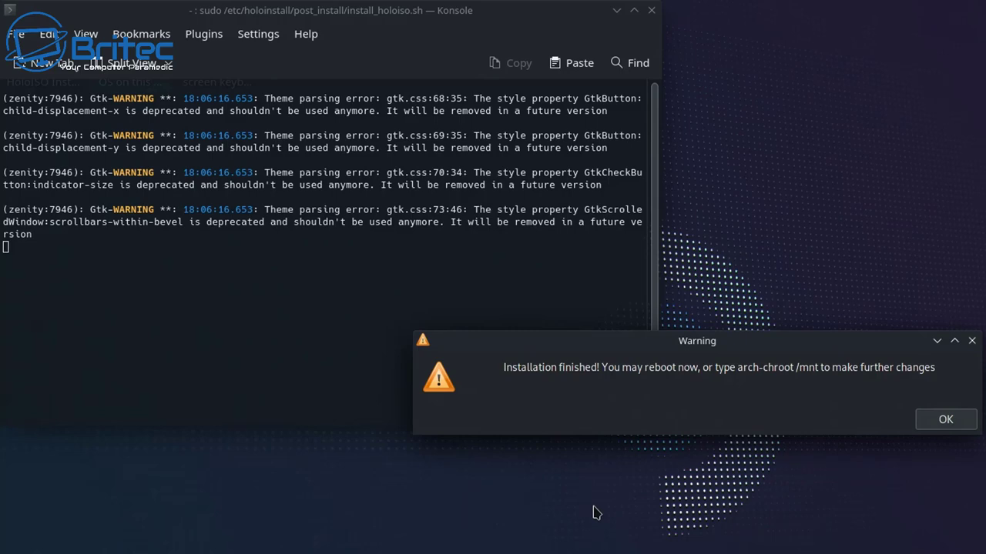
{"action": "left_click", "coordinate": [968, 423]}
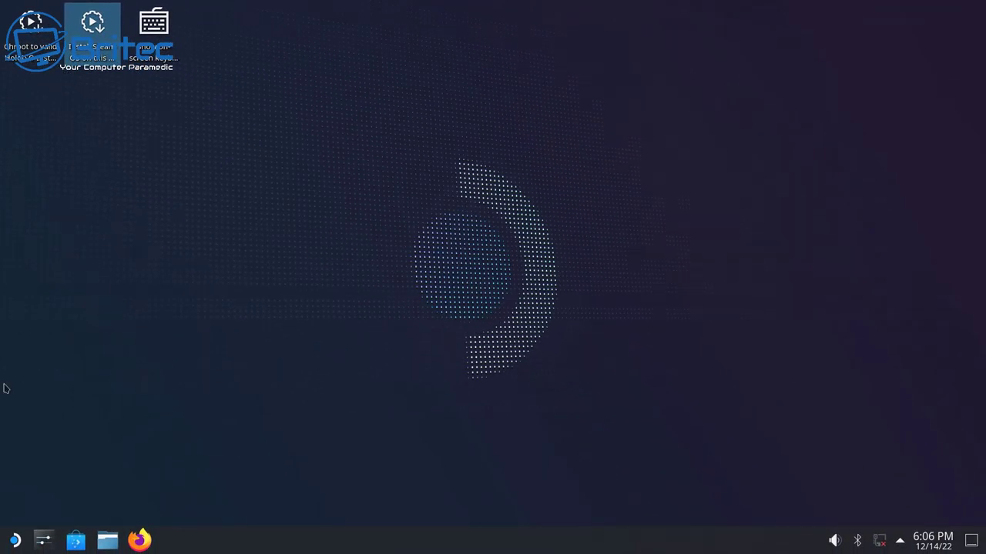
Step: Restart from the Application Launcher, then pick English in Steam's first-run setup
{"action": "left_click", "coordinate": [15, 540]}
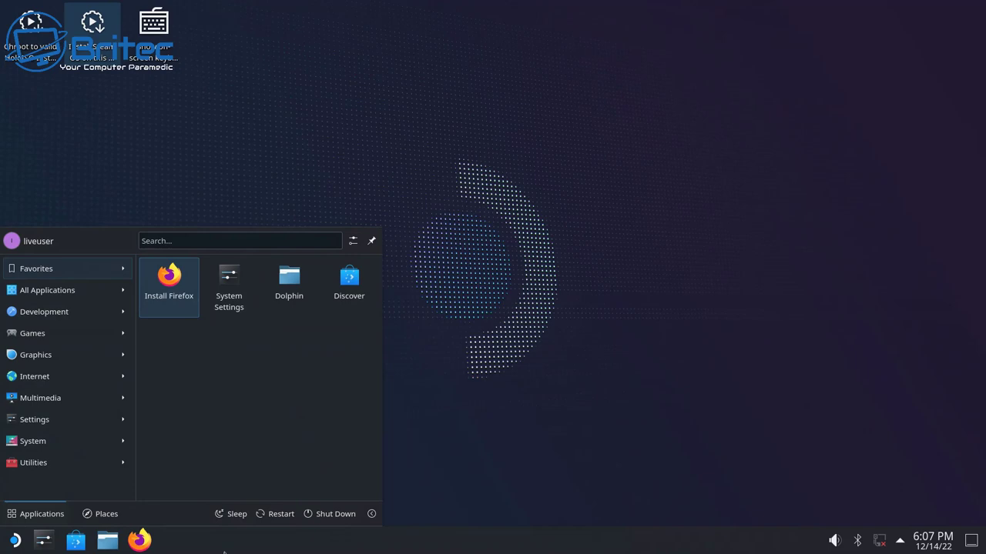
{"action": "left_click", "coordinate": [278, 514]}
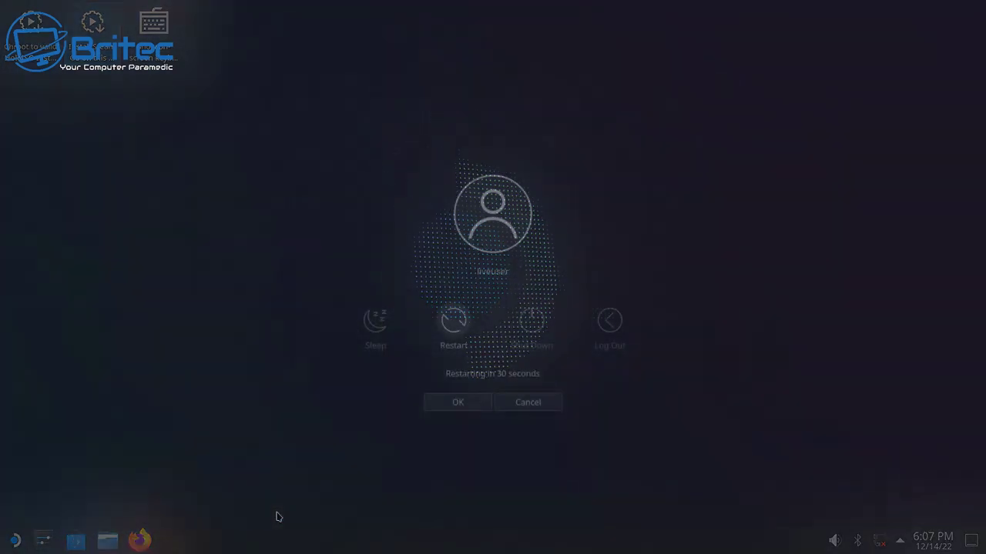
{"action": "left_click", "coordinate": [457, 406]}
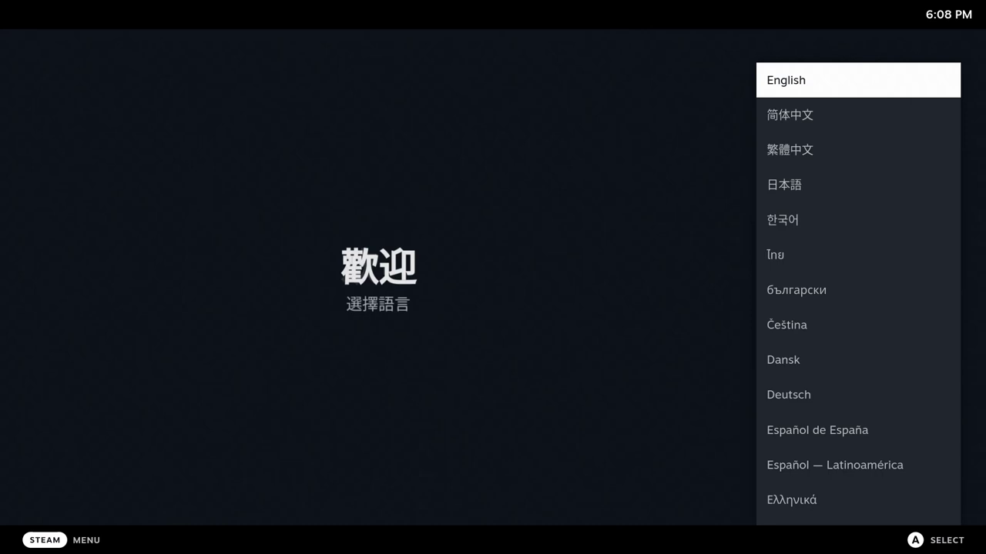
{"action": "key", "text": "Return"}
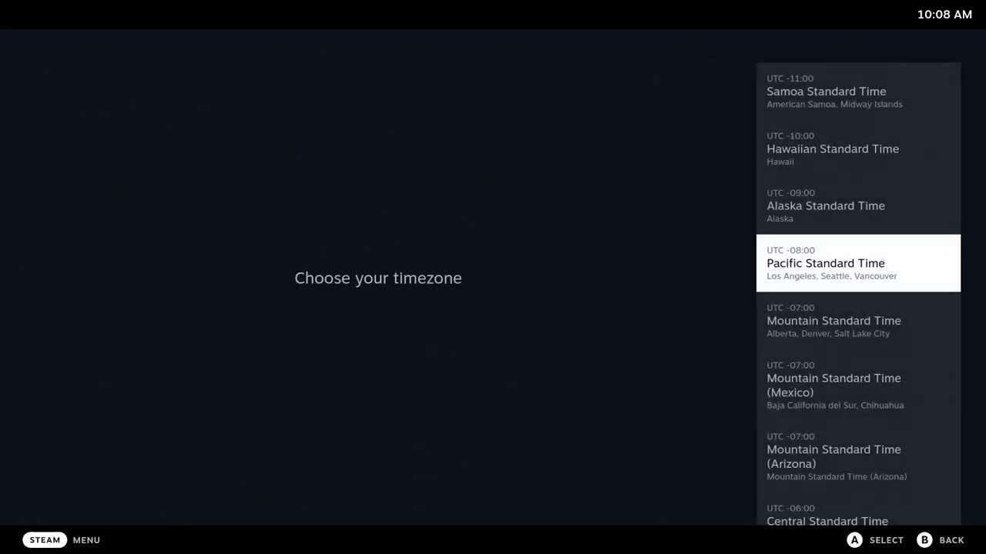
Step: Set the timezone to Greenwich Mean Time and continue
{"action": "key", "text": "Down"}
{"action": "key", "text": "Down"}
{"action": "key", "text": "Down"}
{"action": "key", "text": "Down"}
{"action": "key", "text": "Down"}
{"action": "key", "text": "Down"}
{"action": "key", "text": "Down"}
{"action": "key", "text": "Down"}
{"action": "key", "text": "Down"}
{"action": "key", "text": "Down"}
{"action": "key", "text": "Down"}
{"action": "key", "text": "Down"}
{"action": "key", "text": "Down"}
{"action": "key", "text": "Down"}
{"action": "key", "text": "Down"}
{"action": "key", "text": "Down"}
{"action": "key", "text": "Down"}
{"action": "key", "text": "Down"}
{"action": "key", "text": "Down"}
{"action": "key", "text": "Down"}
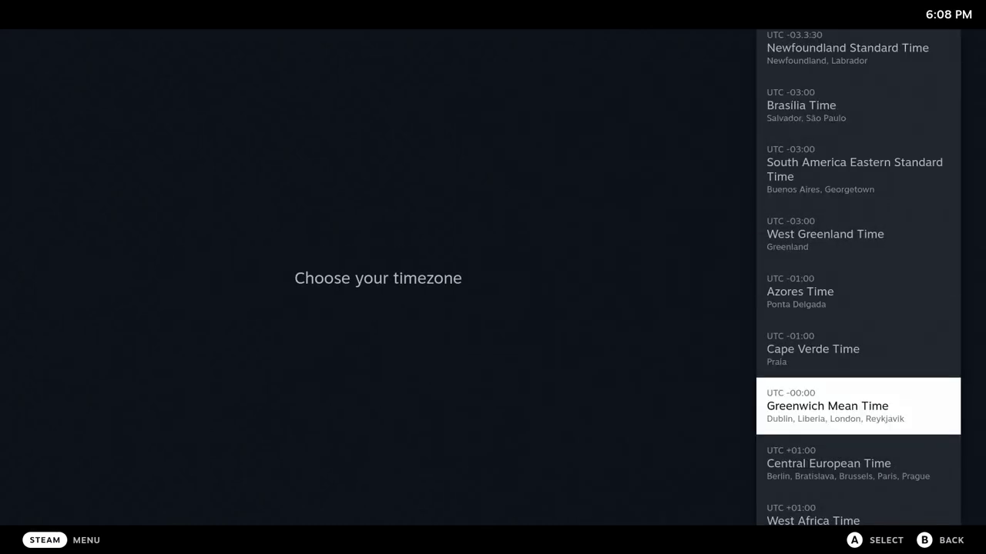
{"action": "key", "text": "Return"}
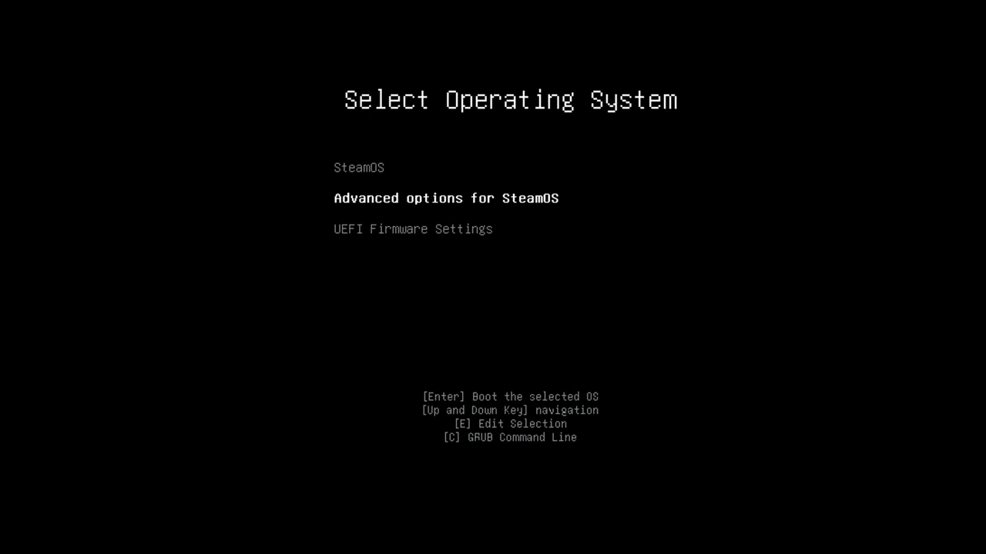
Step: Boot the linux-holoiso kernel entry from GRUB's 'Advanced options for SteamOS'
{"action": "key", "text": "Return"}
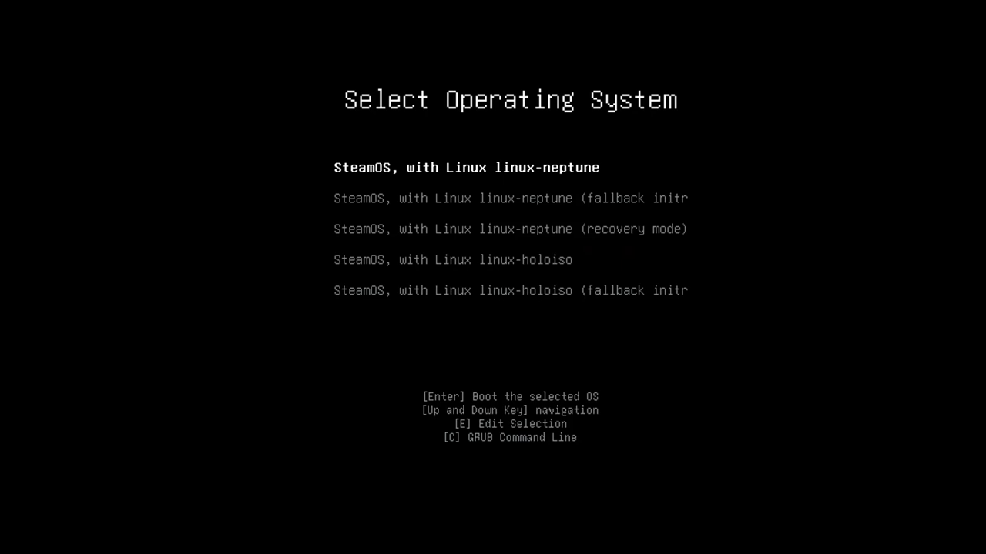
{"action": "key", "text": "Down"}
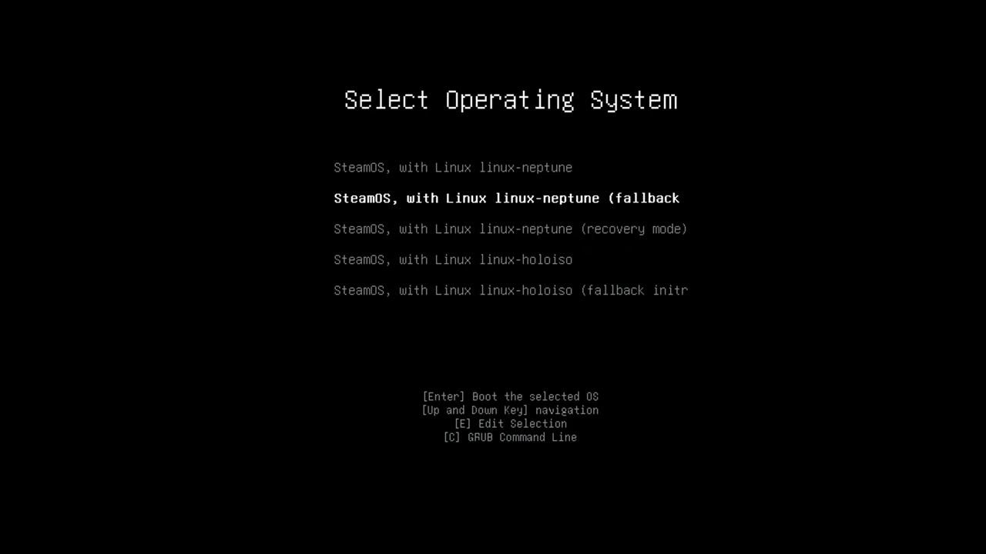
{"action": "key", "text": "Down"}
{"action": "key", "text": "Down"}
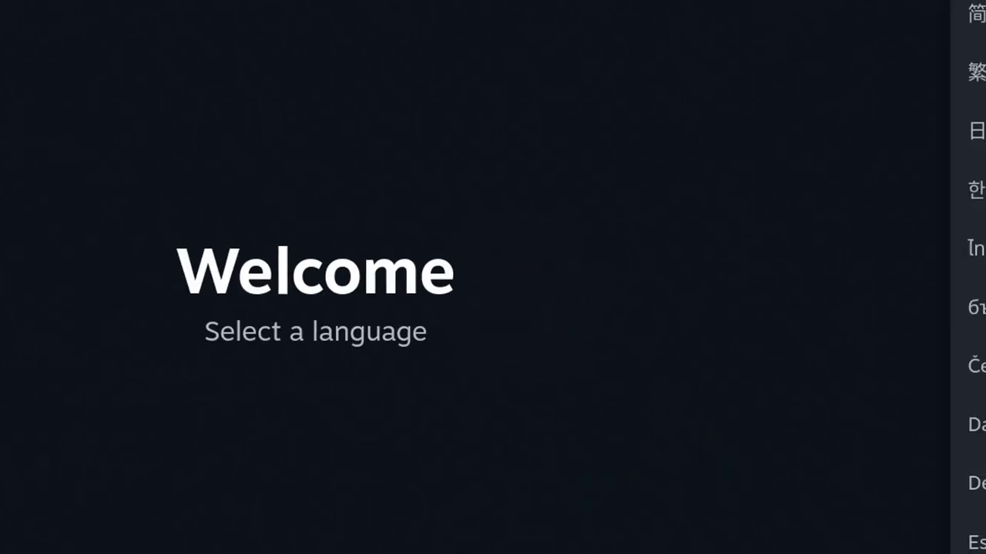
Step: Accept the default language, Greenwich Mean Time and Wired connection 1, letting setup install and restart
{"action": "key", "text": "Return"}
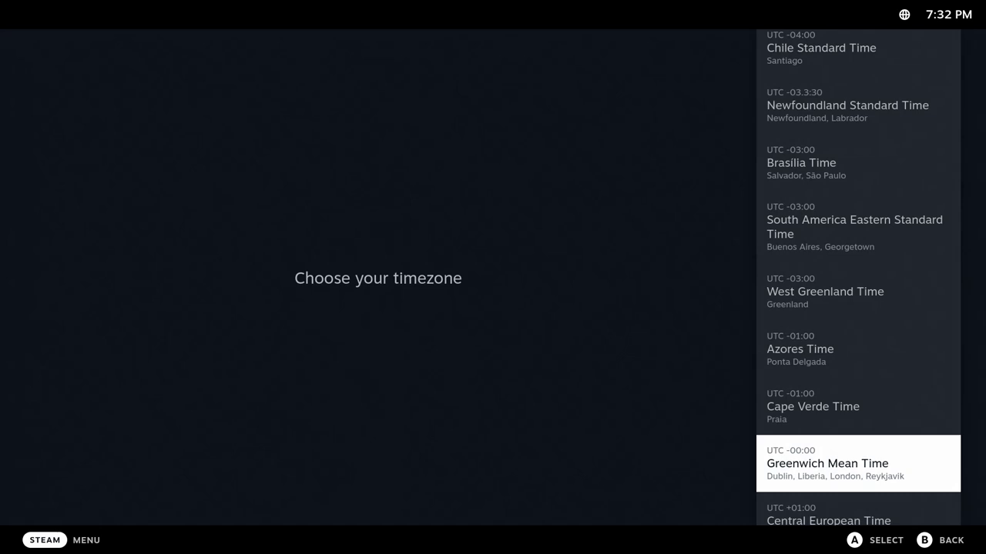
{"action": "key", "text": "Return"}
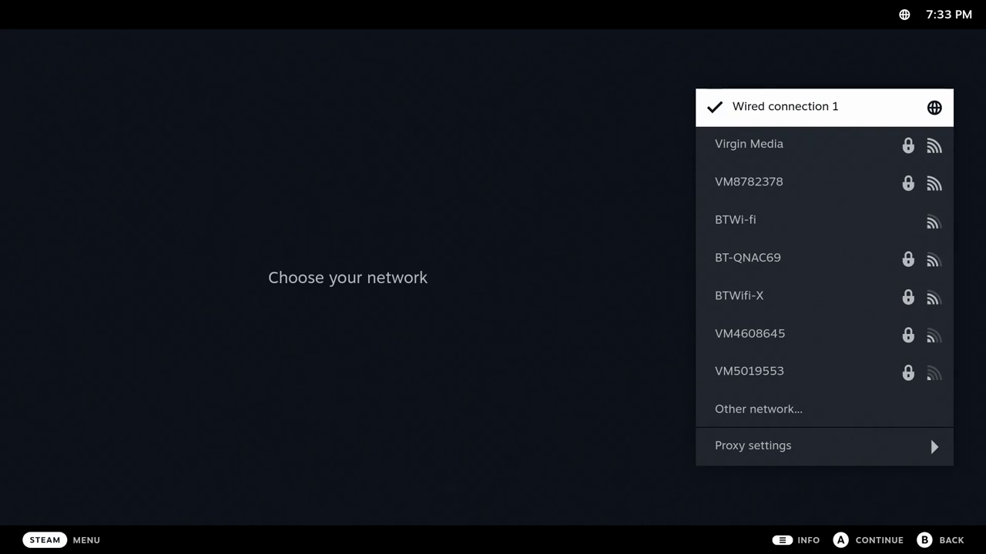
{"action": "key", "text": "Return"}
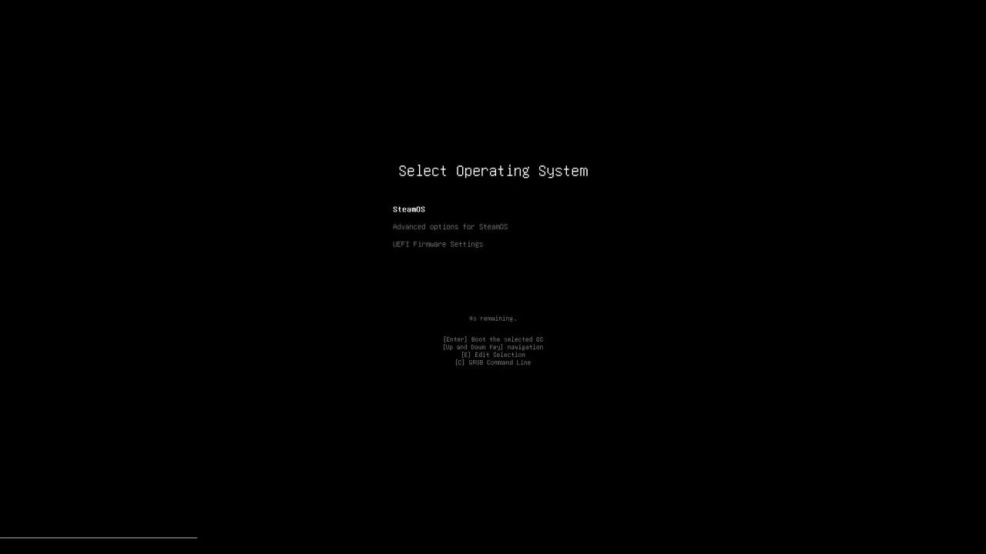
Step: Stop the GRUB countdown and boot the linux-holoiso entry under 'Advanced options for SteamOS'
{"action": "key", "text": "Down"}
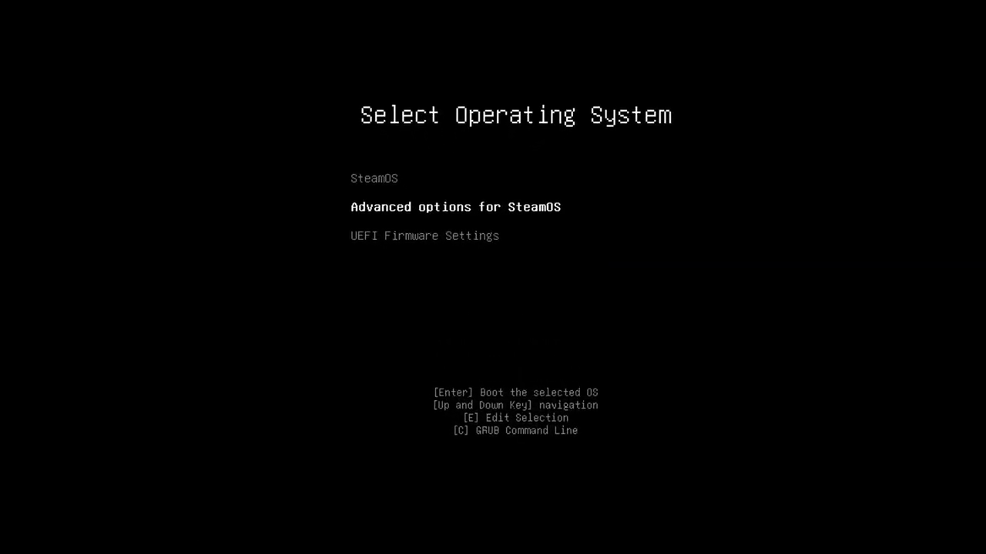
{"action": "key", "text": "Up"}
{"action": "key", "text": "Down"}
{"action": "key", "text": "Return"}
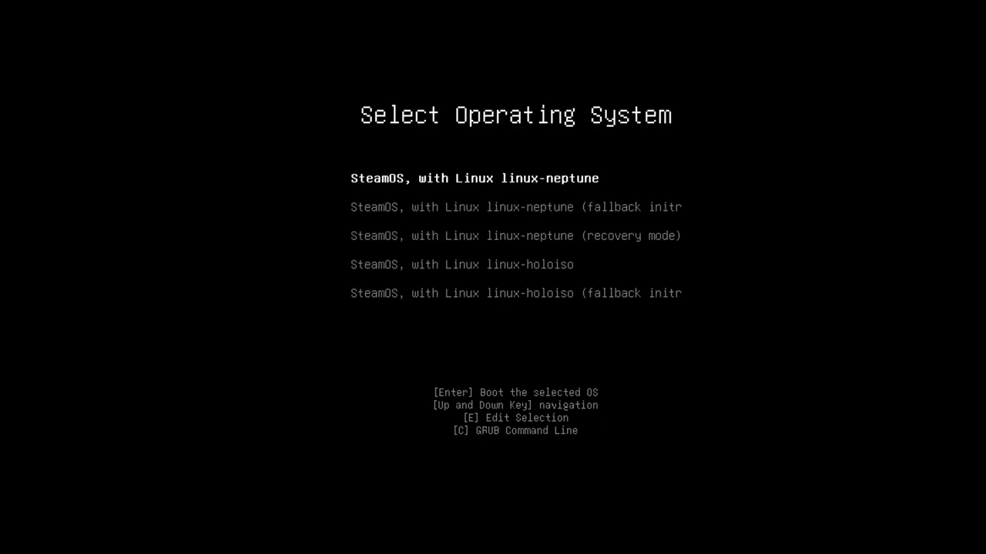
{"action": "key", "text": "Down"}
{"action": "key", "text": "Down"}
{"action": "key", "text": "Down"}
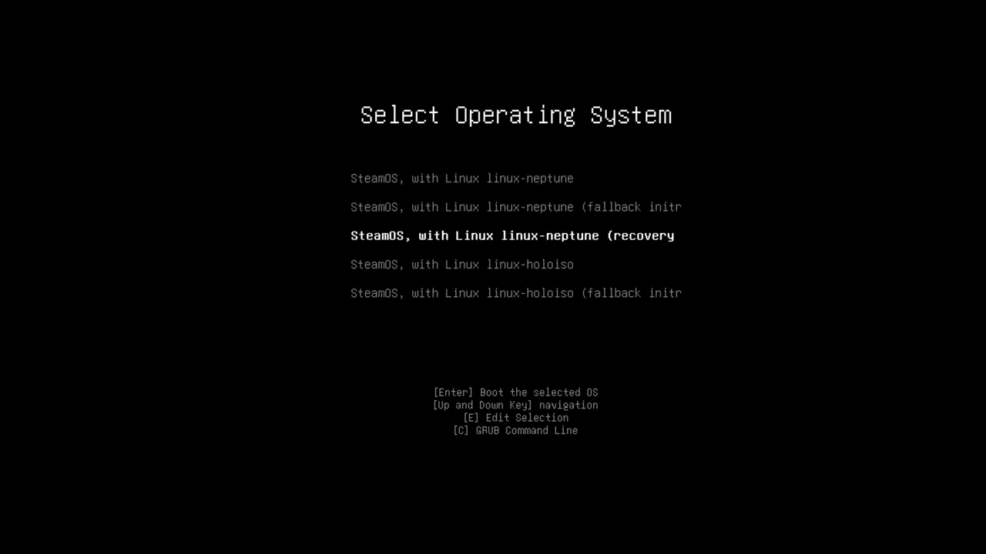
{"action": "key", "text": "Return"}
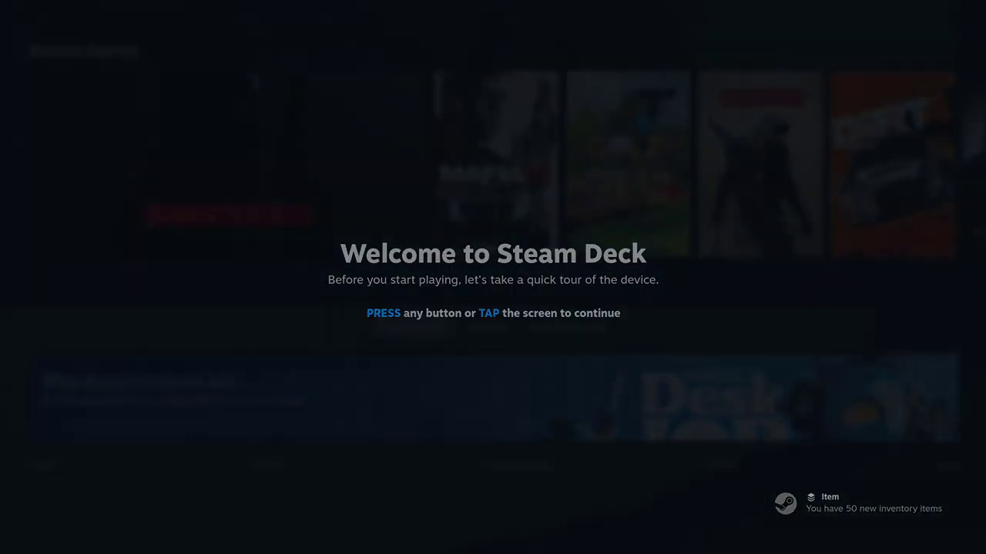
Step: Dismiss the Welcome to Steam Deck prompt and browse Recent Games through to Wreckfest
{"action": "left_click", "coordinate": [760, 452]}
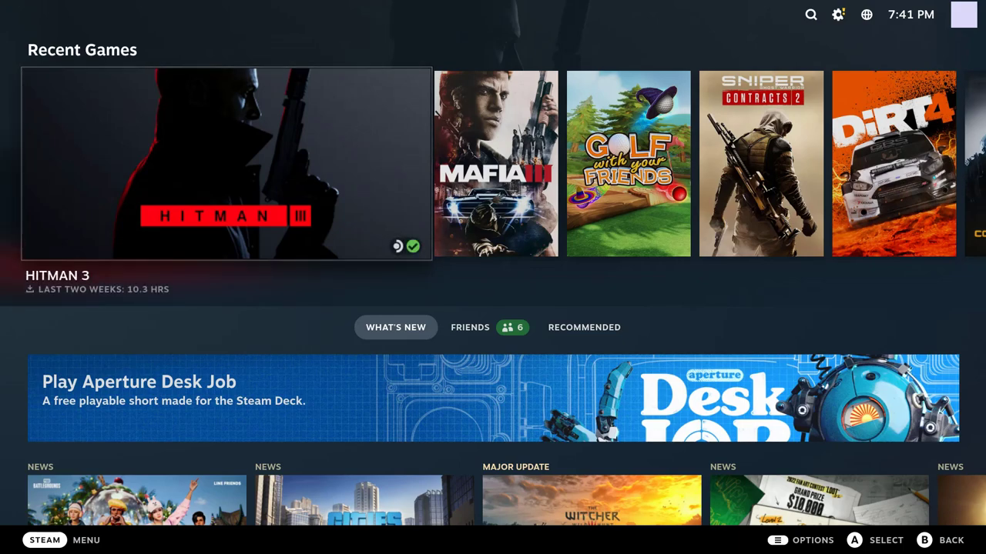
{"action": "key", "text": "Right"}
{"action": "key", "text": "Right"}
{"action": "key", "text": "Right"}
{"action": "key", "text": "Right"}
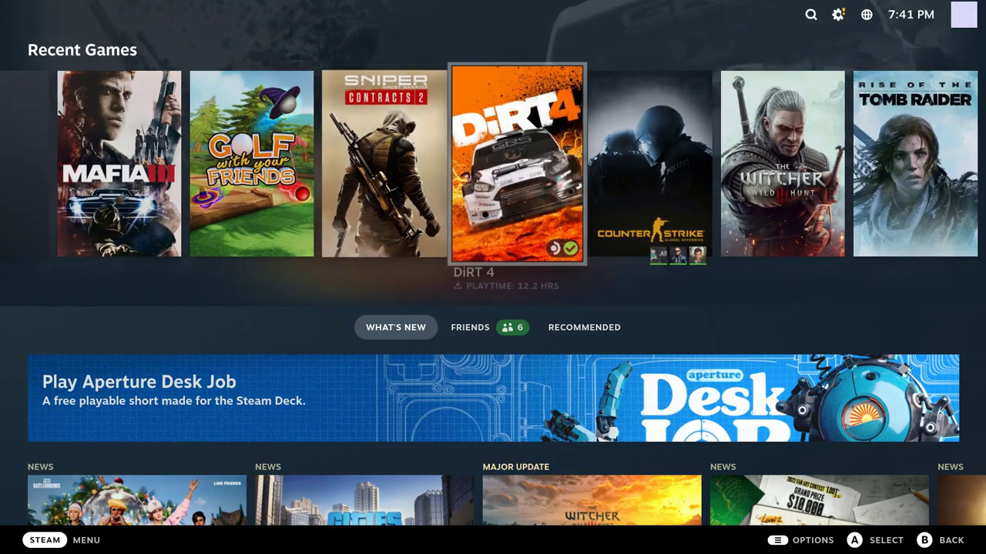
{"action": "key", "text": "Right"}
{"action": "key", "text": "Right"}
{"action": "key", "text": "Right"}
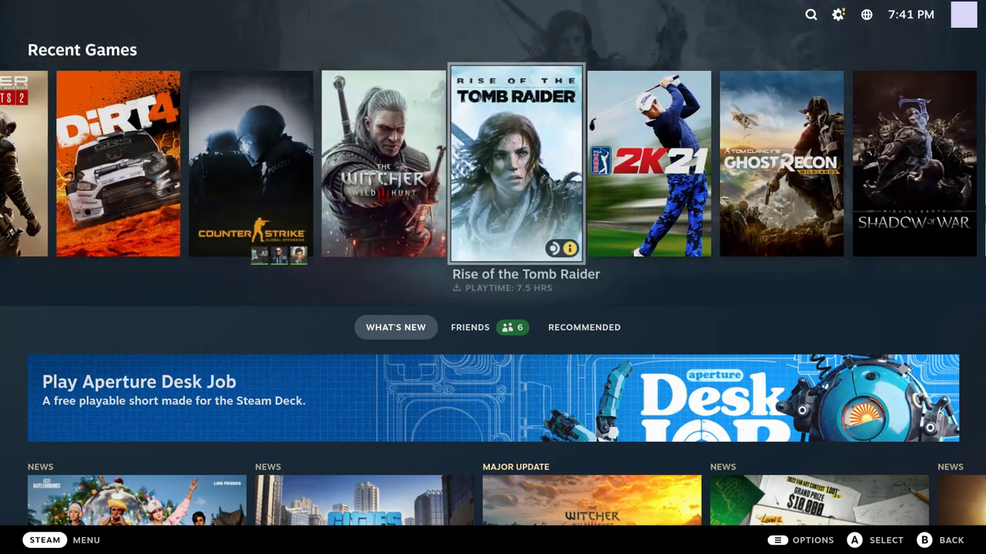
{"action": "key", "text": "Right"}
{"action": "key", "text": "Right"}
{"action": "key", "text": "Right"}
{"action": "key", "text": "Right"}
{"action": "key", "text": "Right"}
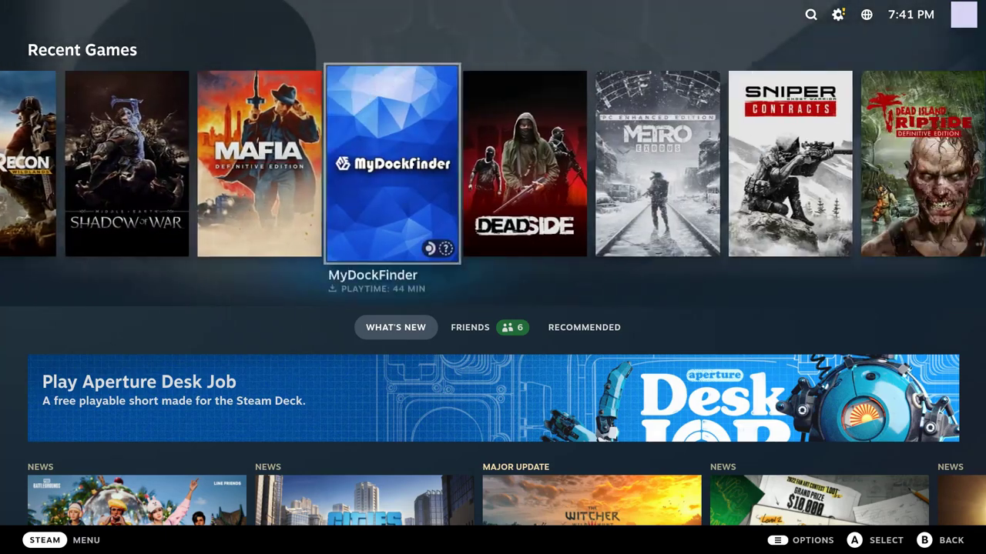
{"action": "key", "text": "Right"}
{"action": "key", "text": "Right"}
{"action": "key", "text": "Right"}
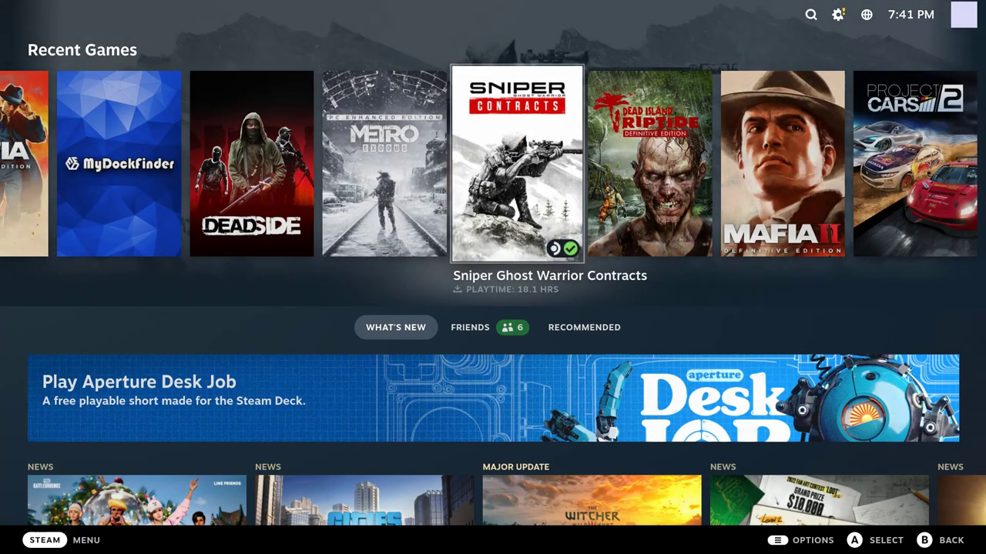
{"action": "key", "text": "Right"}
{"action": "key", "text": "Right"}
{"action": "key", "text": "Right"}
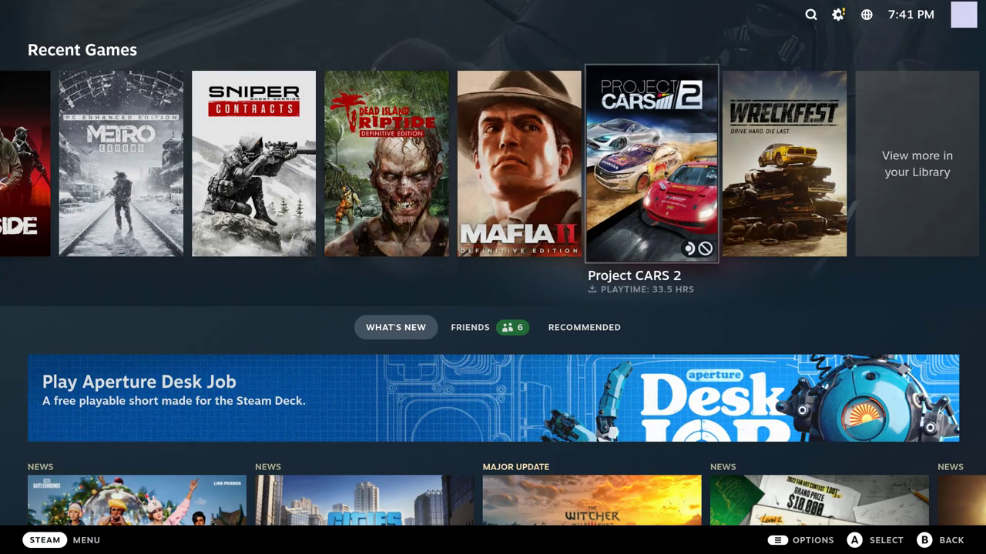
{"action": "key", "text": "Right"}
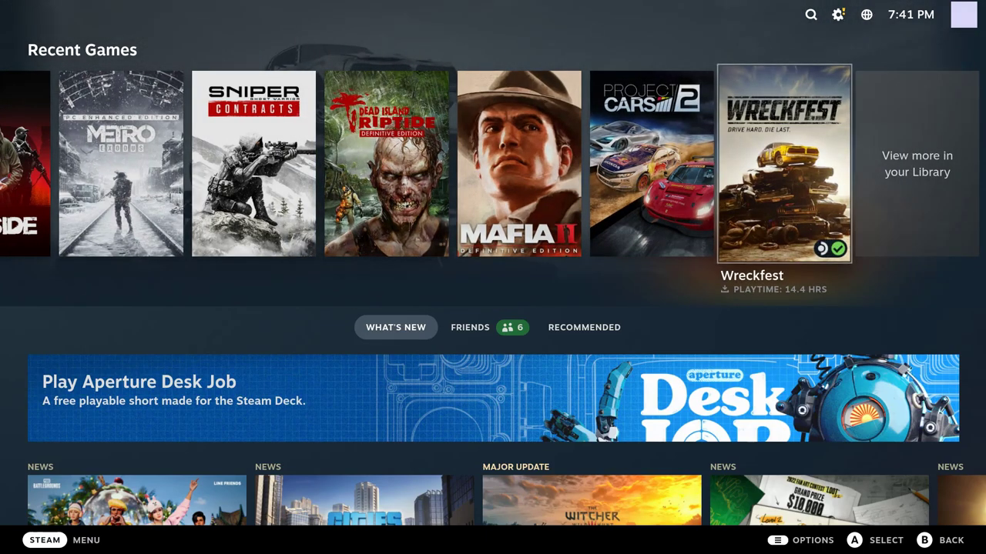
Step: Return to the start of Recent Games and bring up the Steam main menu
{"action": "key", "text": "Left"}
{"action": "key", "text": "Left"}
{"action": "key", "text": "Left"}
{"action": "key", "text": "Left"}
{"action": "key", "text": "Left"}
{"action": "key", "text": "Left"}
{"action": "key", "text": "Left"}
{"action": "key", "text": "Left"}
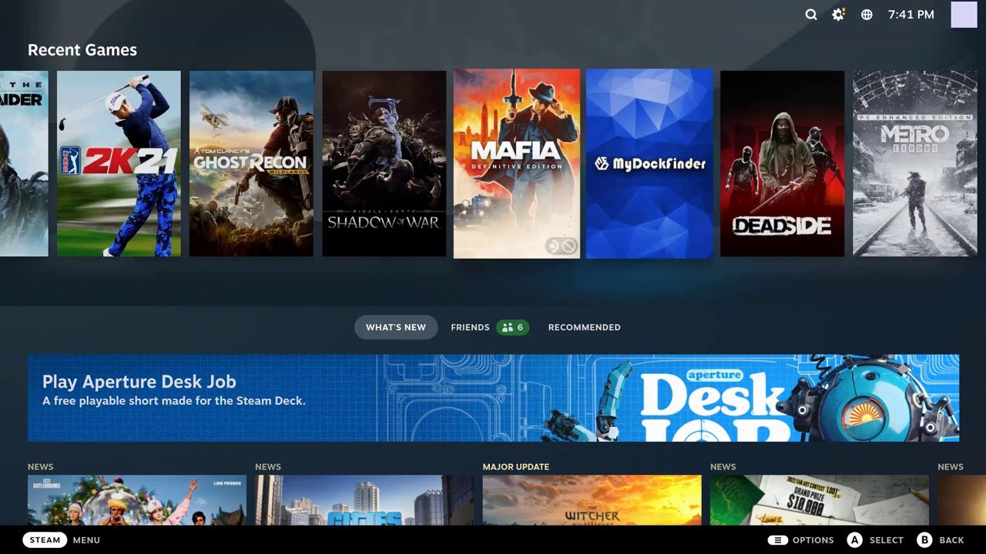
{"action": "key", "text": "Left"}
{"action": "key", "text": "Left"}
{"action": "key", "text": "Left"}
{"action": "key", "text": "Left"}
{"action": "key", "text": "Left"}
{"action": "key", "text": "Left"}
{"action": "key", "text": "Left"}
{"action": "key", "text": "Left"}
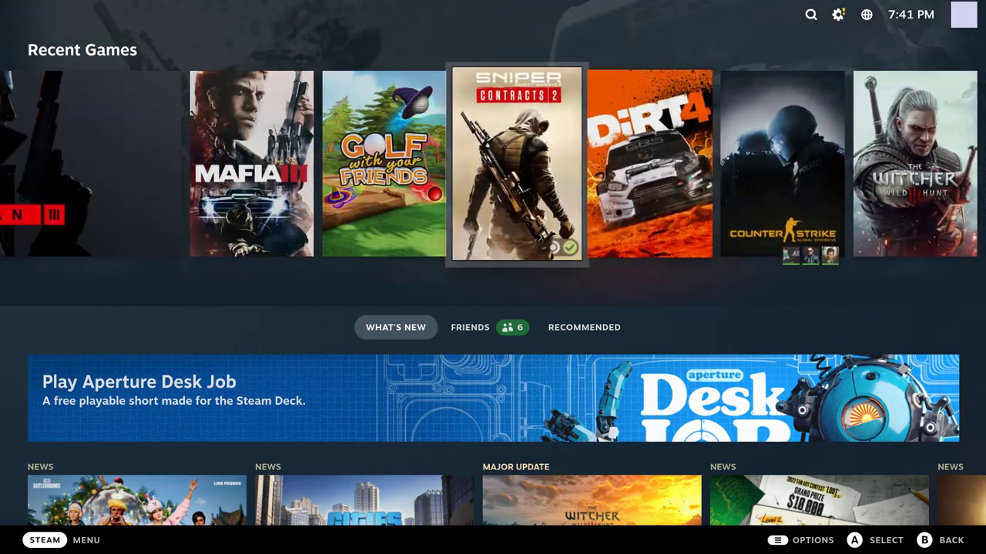
{"action": "key", "text": "Left"}
{"action": "key", "text": "Left"}
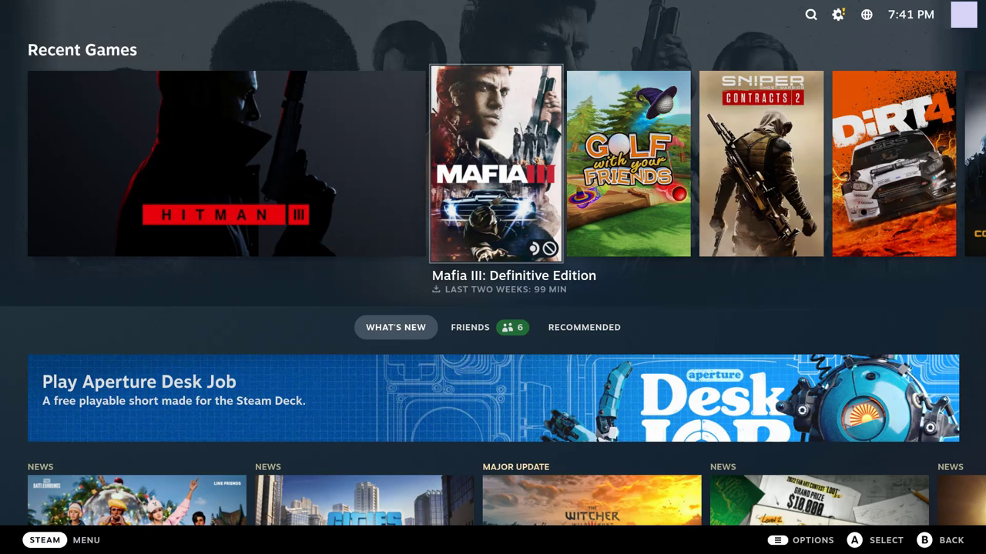
{"action": "key", "text": "ctrl+1"}
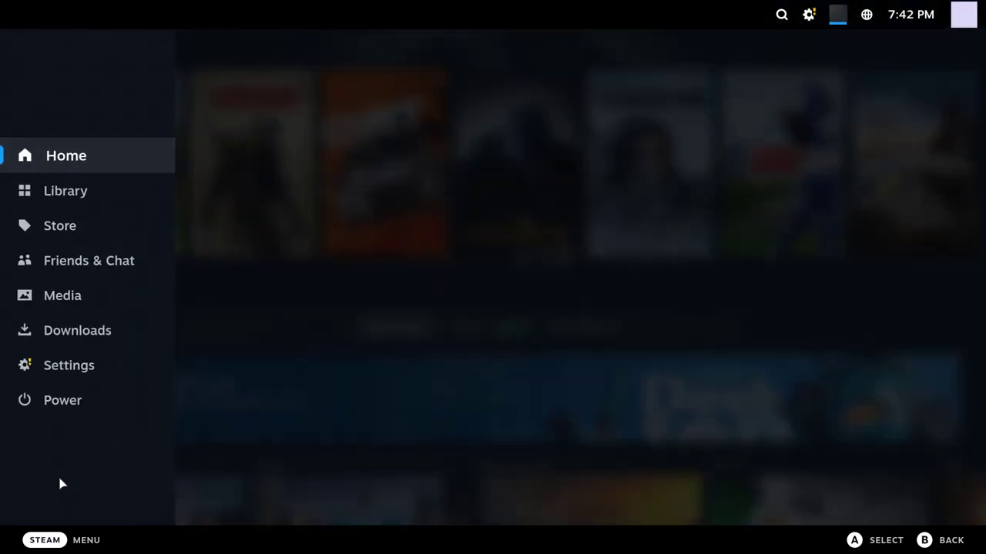
Step: Open Settings and view the Security, Display, Audio, Bluetooth, Controller and Keyboard pages
{"action": "left_click", "coordinate": [59, 372]}
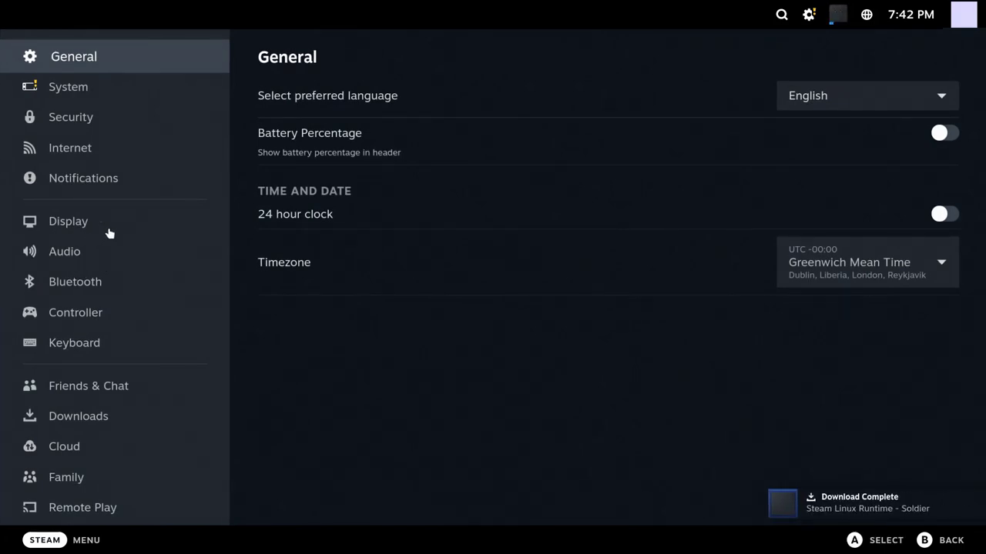
{"action": "left_click", "coordinate": [71, 117]}
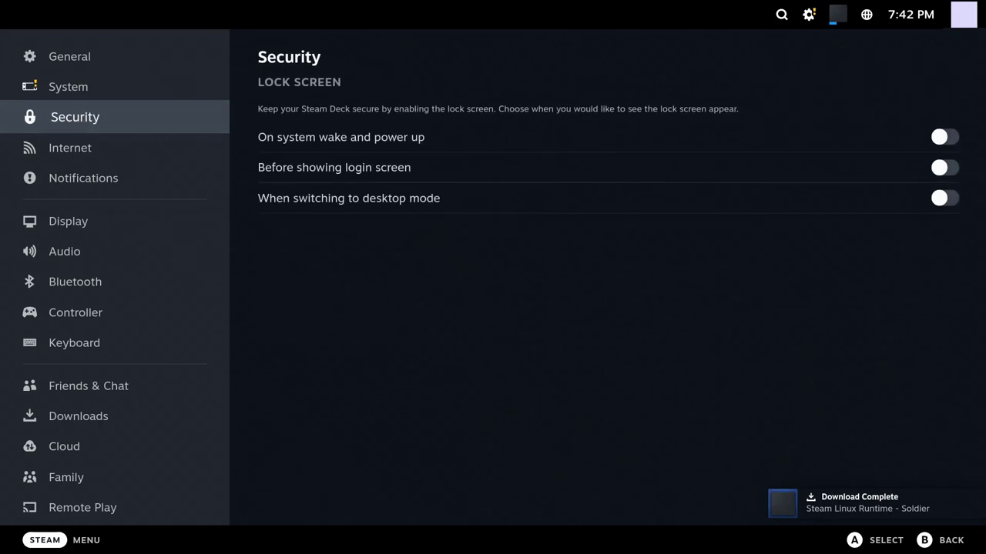
{"action": "left_click", "coordinate": [70, 221]}
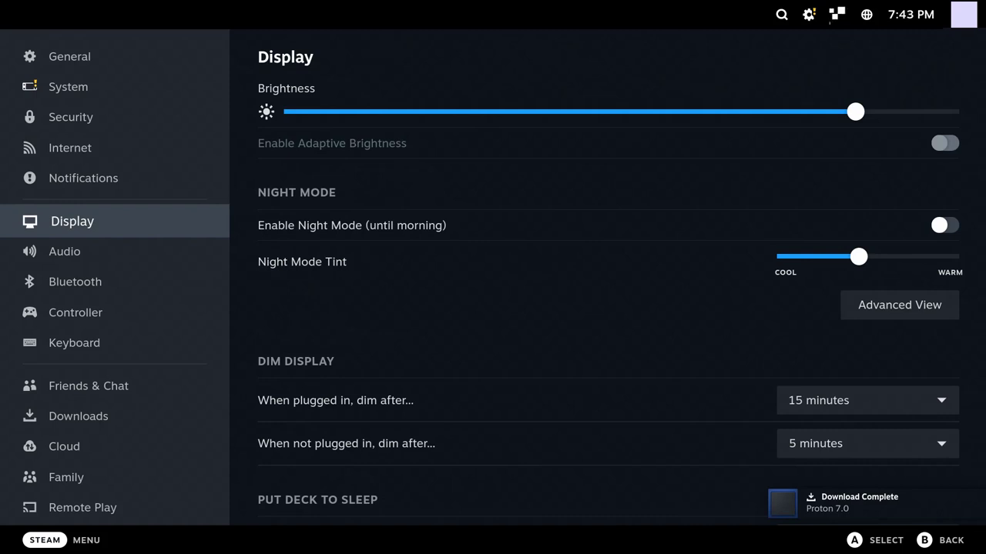
{"action": "key", "text": "Down"}
{"action": "key", "text": "Down"}
{"action": "key", "text": "Down"}
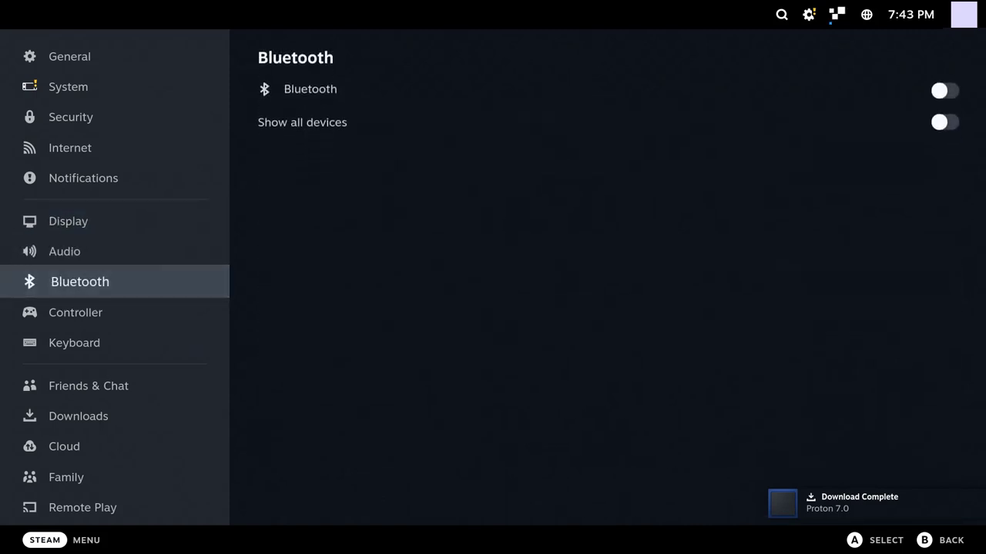
{"action": "key", "text": "Down"}
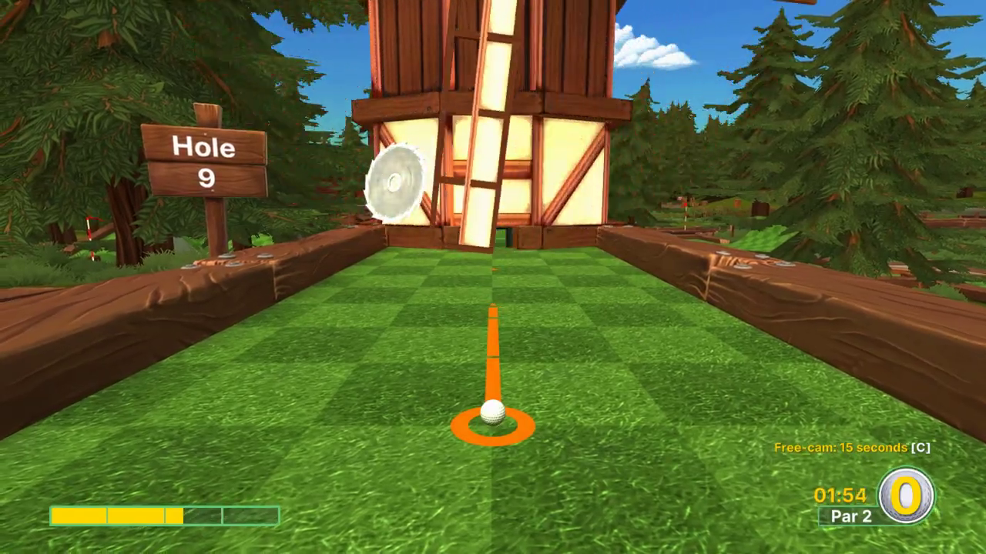
Step: Putt the ball through the windmill on hole 9, then aim and charge the second shot
{"action": "key", "text": "space"}
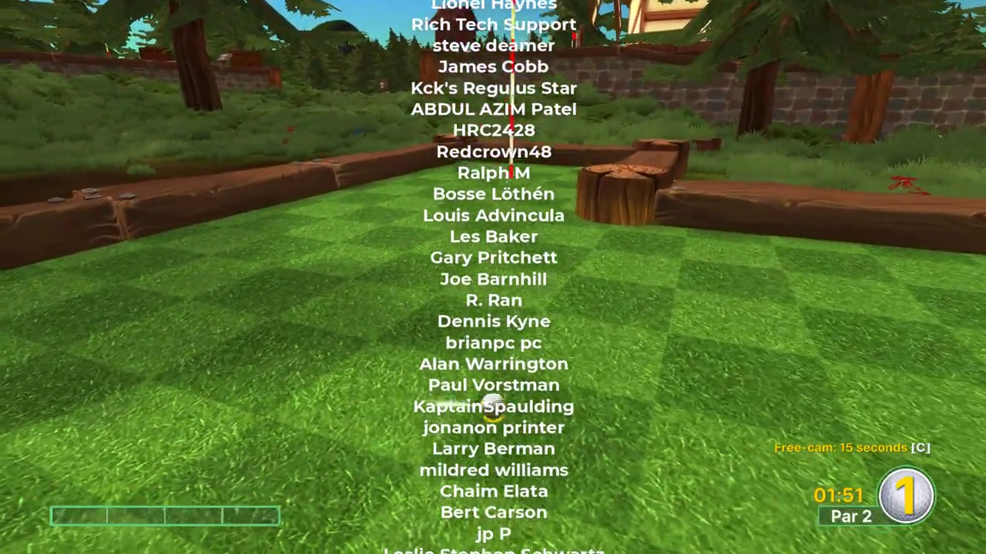
{"action": "left_click_drag", "start_coordinate": [492, 278], "coordinate": [493, 293]}
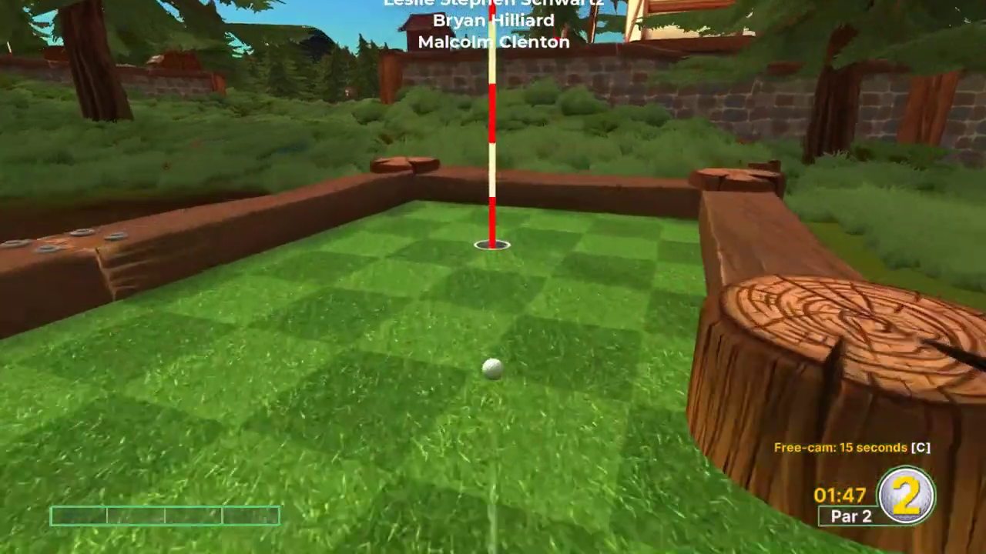